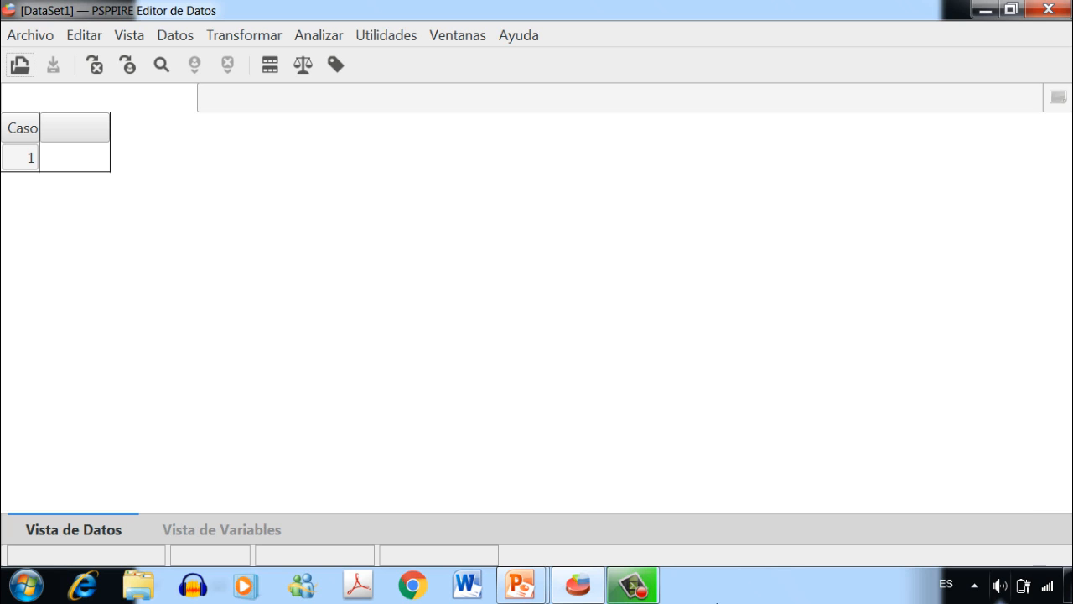
- Switch to the variable definitions and name the first variable CIUDADORG
left_click(221, 530)
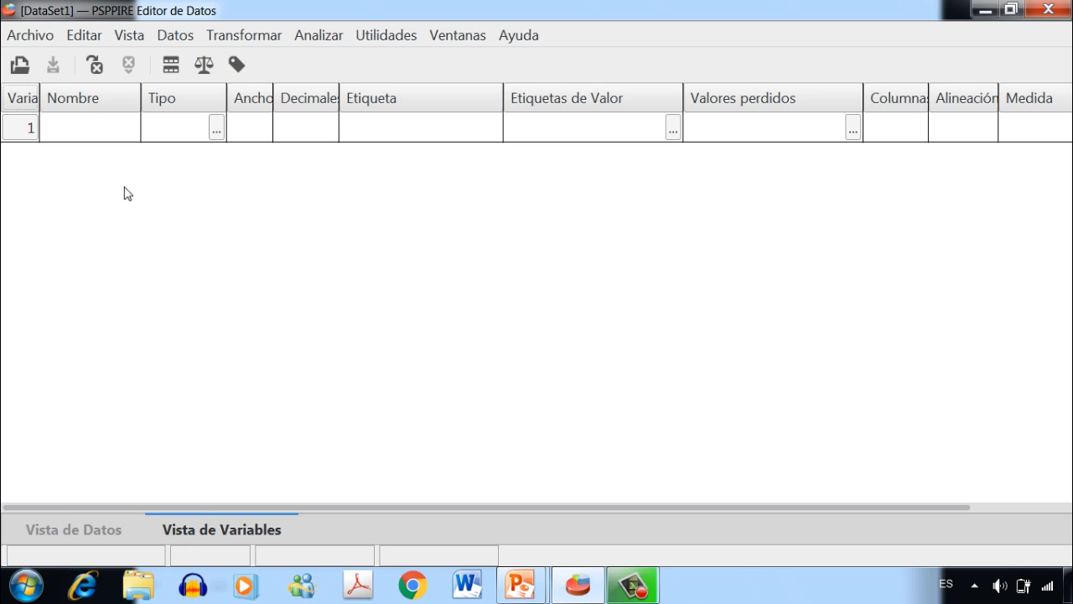
left_click(74, 133)
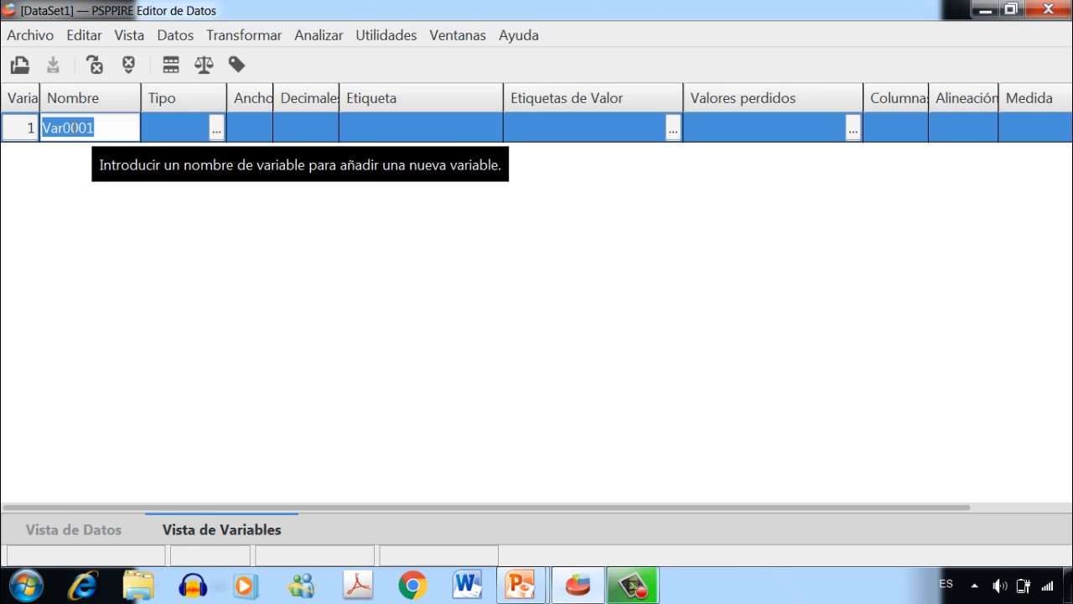
type("C")
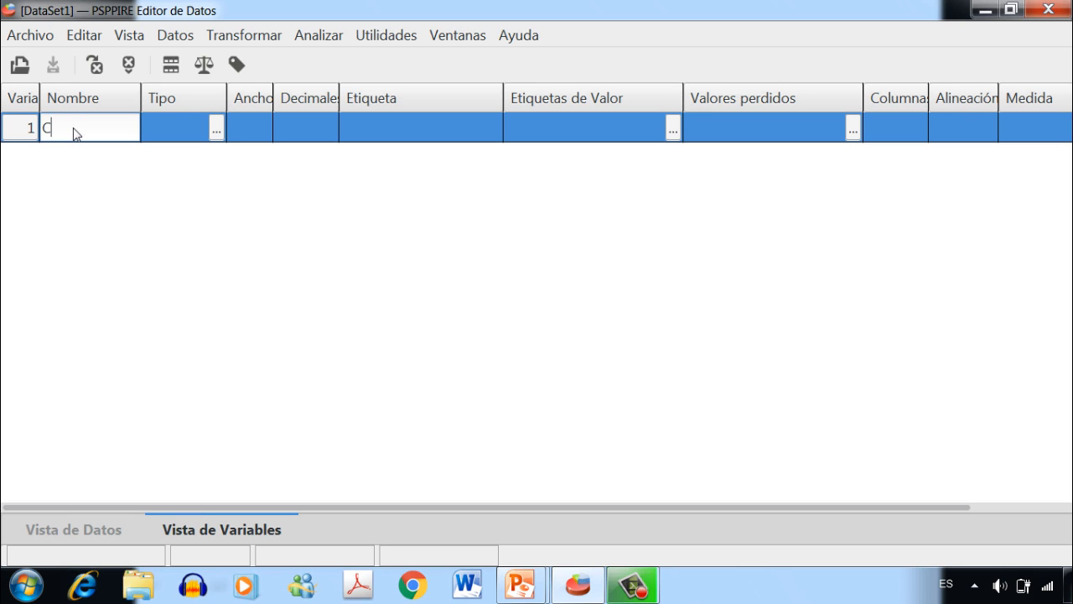
type("IUDADORG")
- Set the type of CIUDADORG to Cadena with a width of 20
left_click(181, 126)
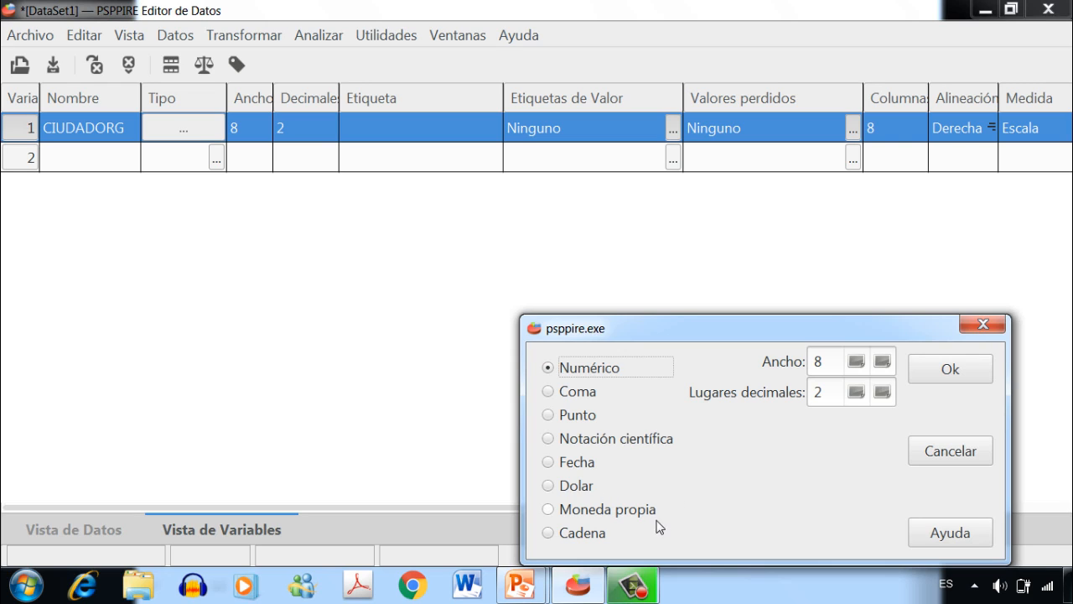
left_click(548, 536)
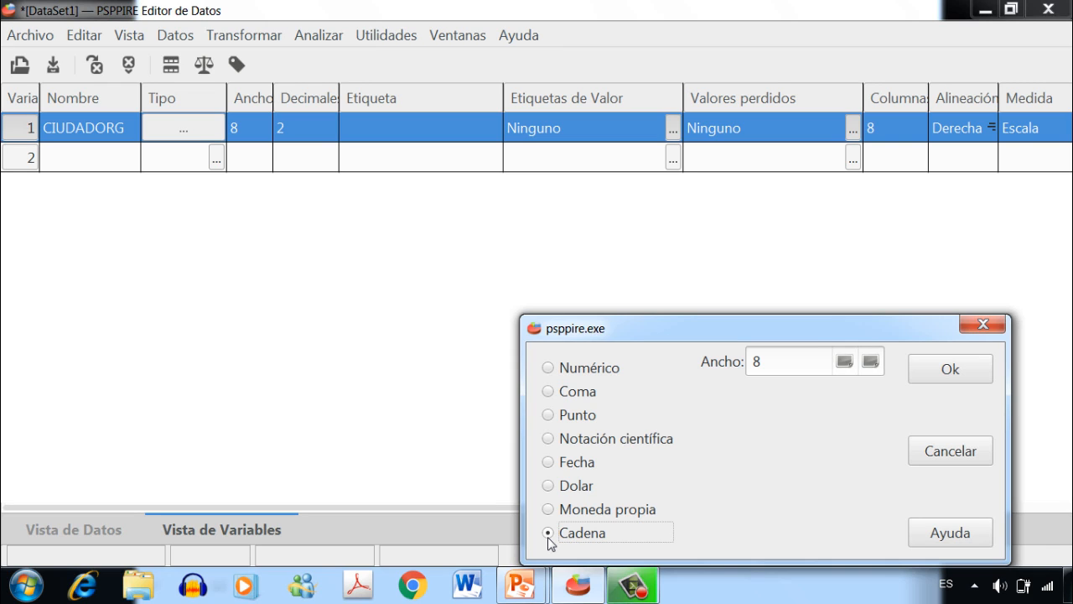
left_click(773, 363)
key("BackSpace")
type("1")
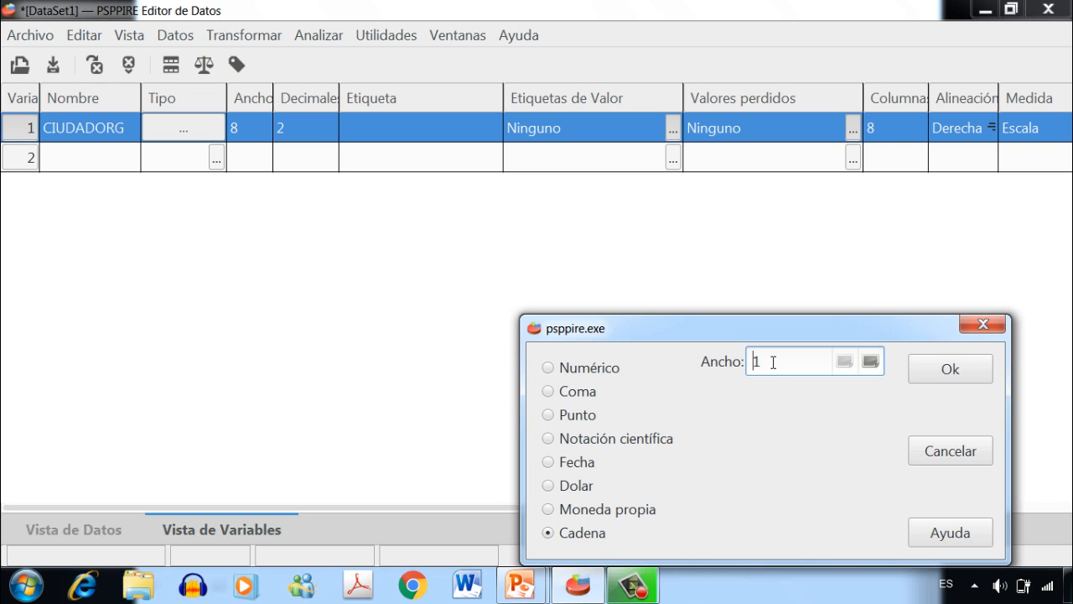
type("20")
left_click(940, 377)
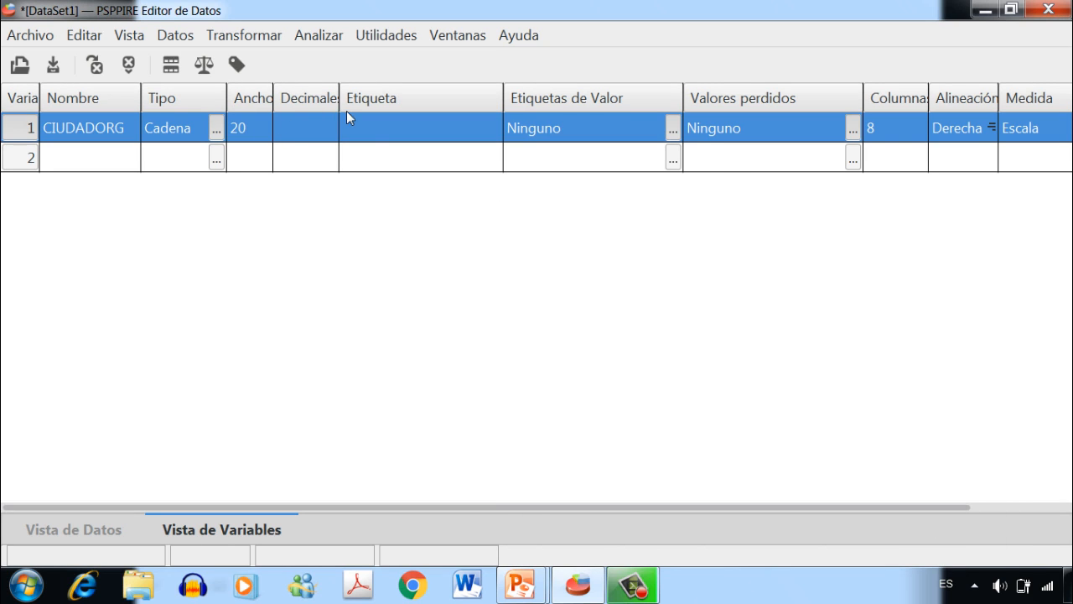
- Label CIUDADORG as "Ciudad de Origen" and set its display columns to 15
left_click(375, 124)
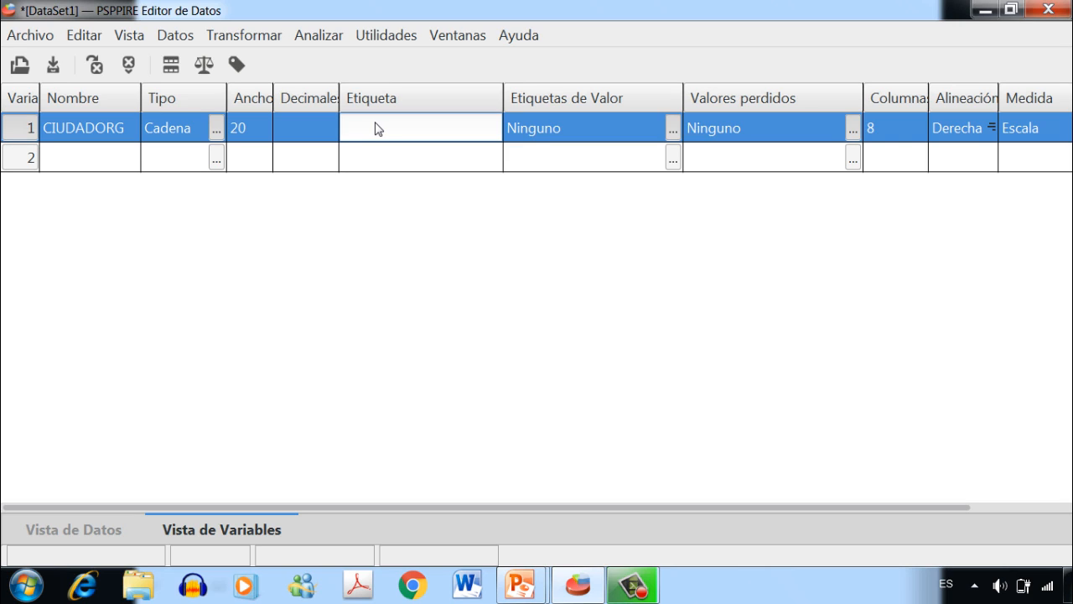
type("Ciudad de Origen")
left_click(892, 134)
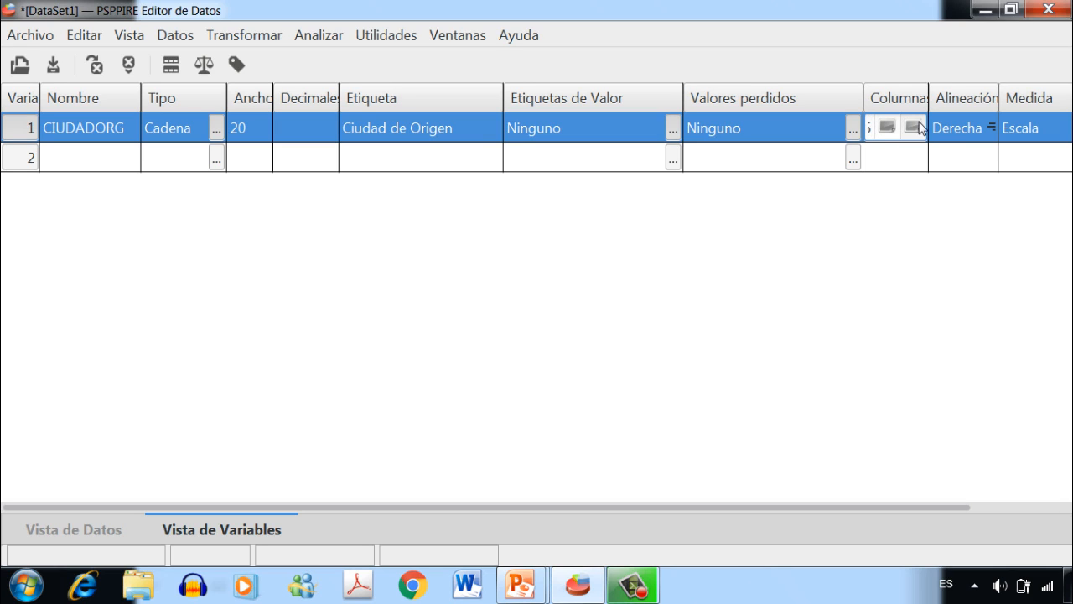
- Set the alignment of CIUDADORG to Centro and its measurement level to Nominal
left_click(962, 132)
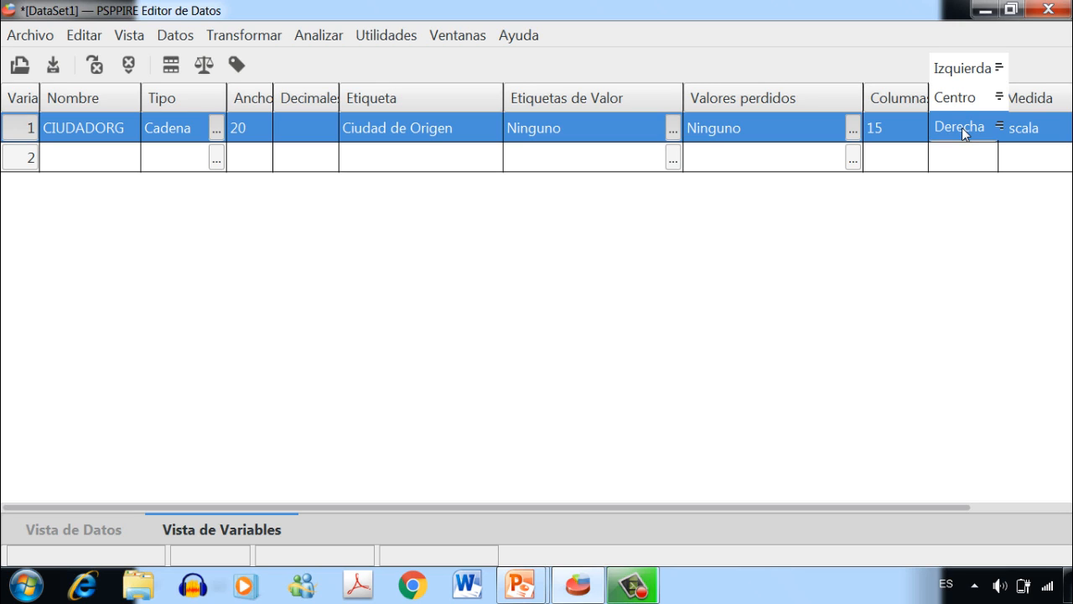
left_click(968, 92)
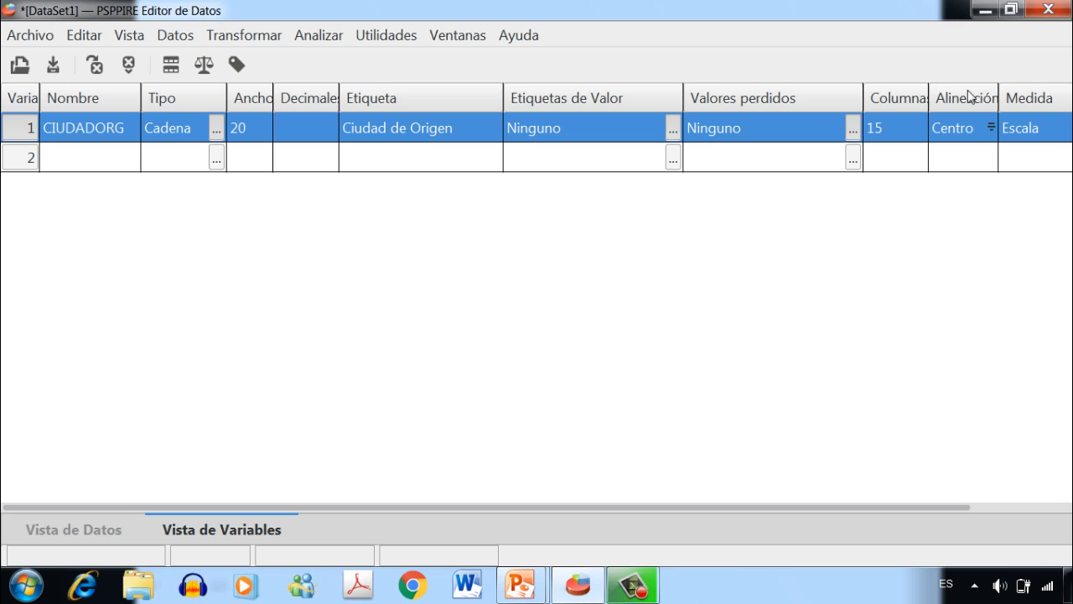
left_click(1040, 126)
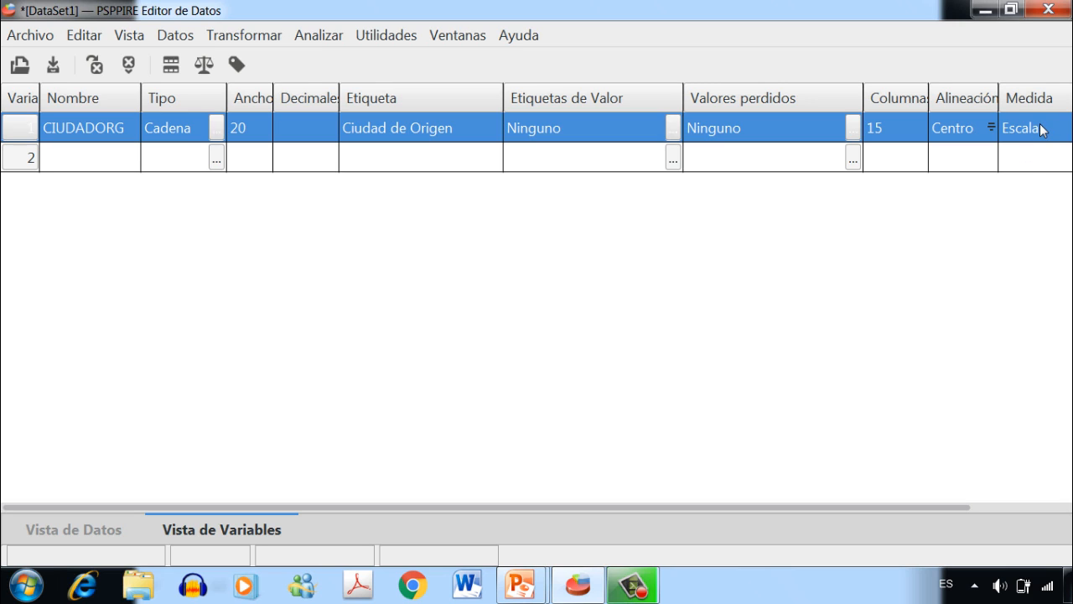
left_click(1042, 128)
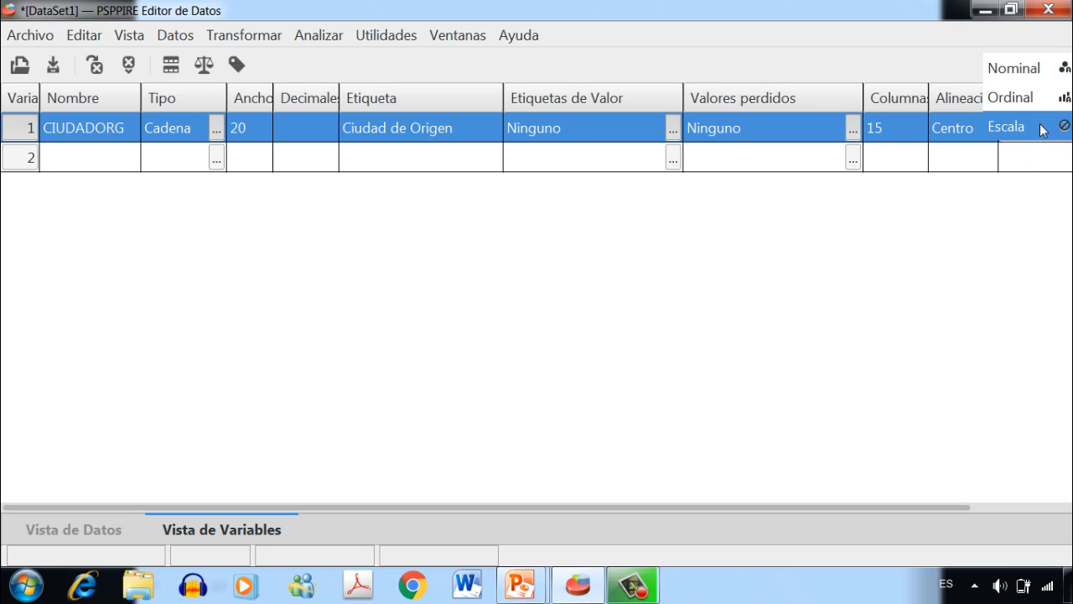
left_click(1019, 68)
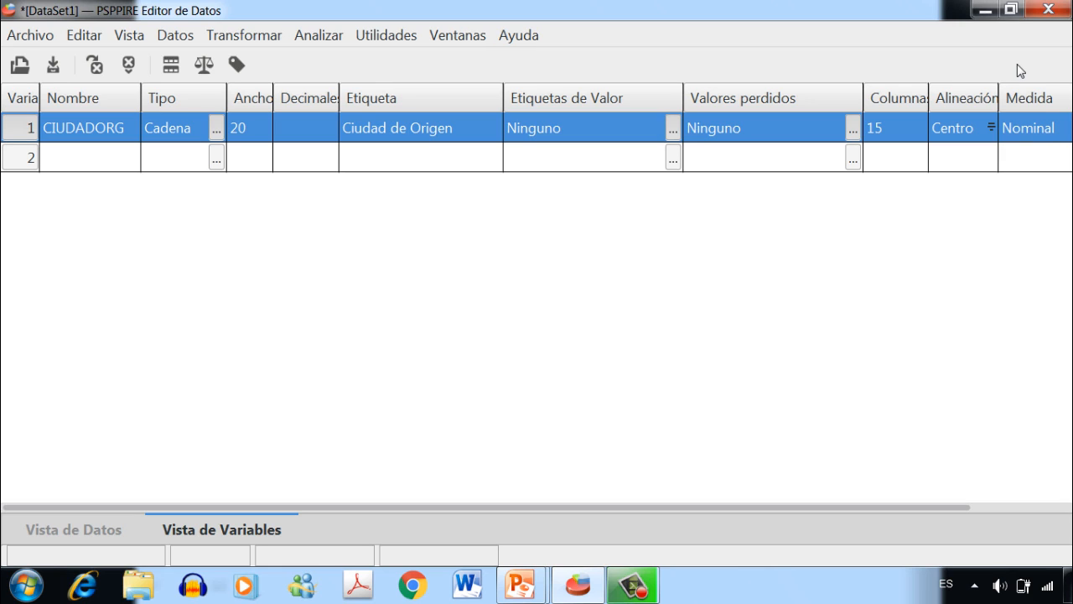
left_click(1055, 132)
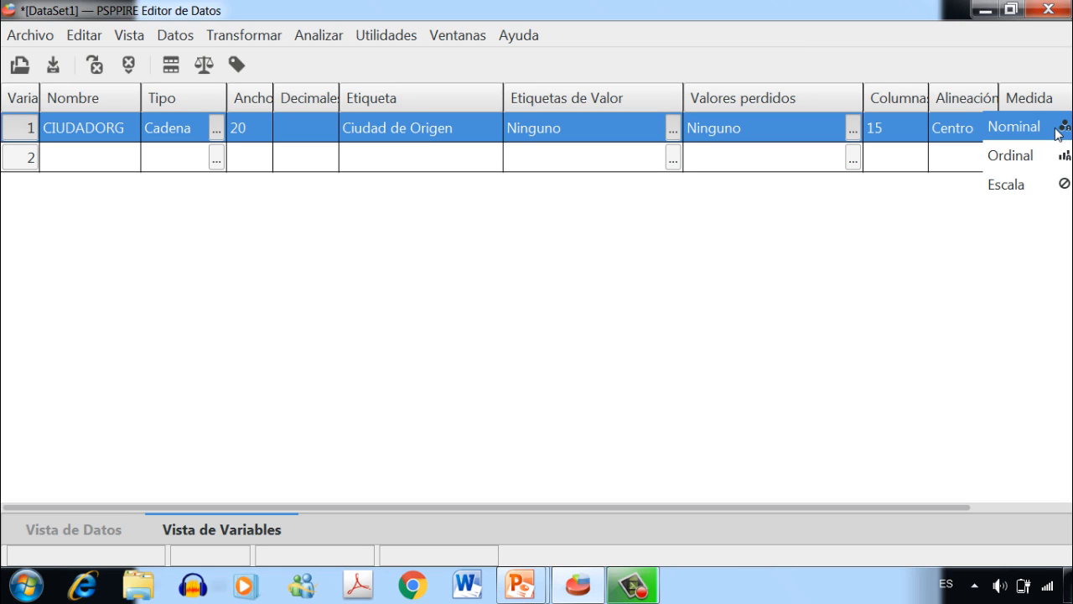
left_click(1058, 133)
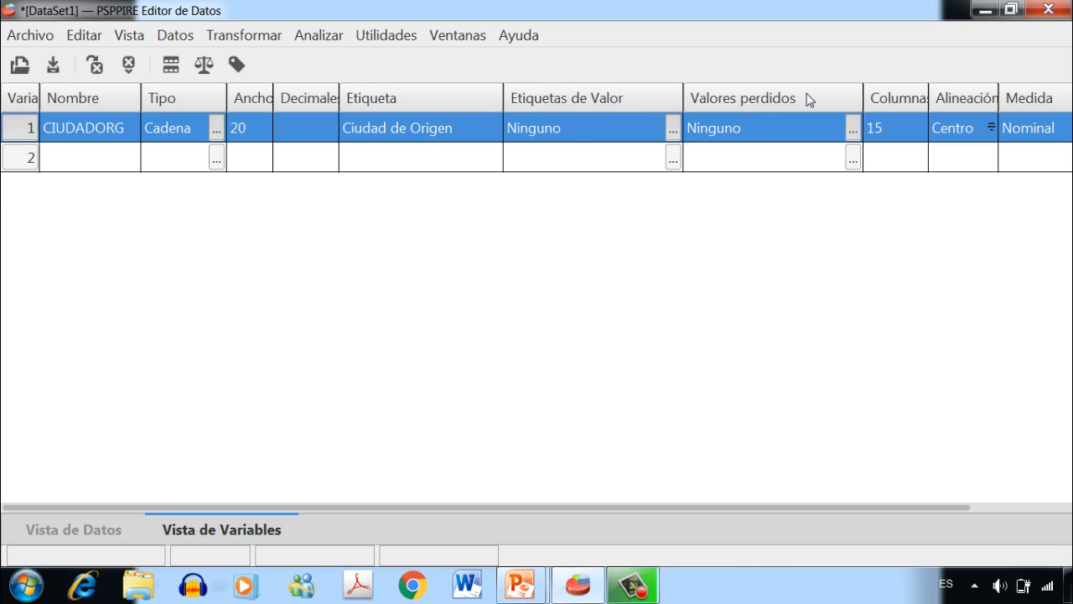
- Add a second variable named EDAD of type Numérico with width 3 and 0 decimals
left_click(75, 153)
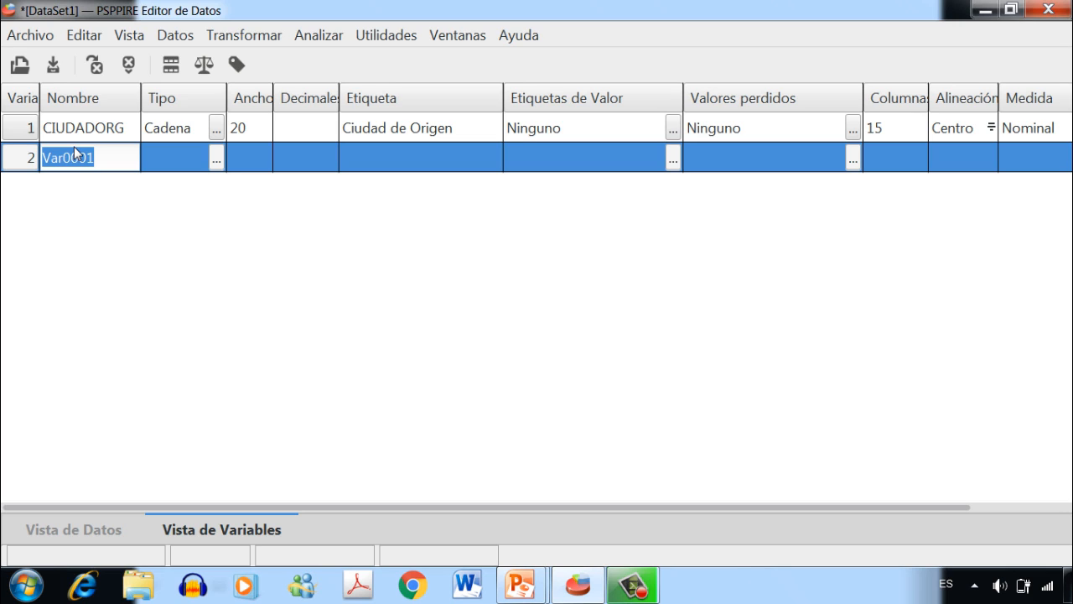
type("EDAD")
left_click(179, 155)
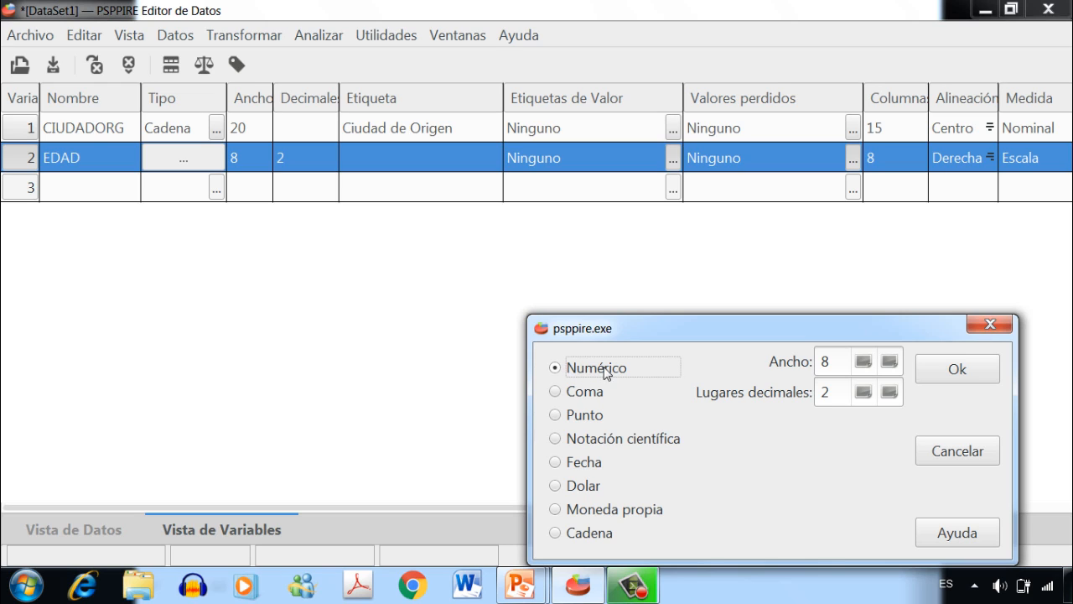
left_click(837, 361)
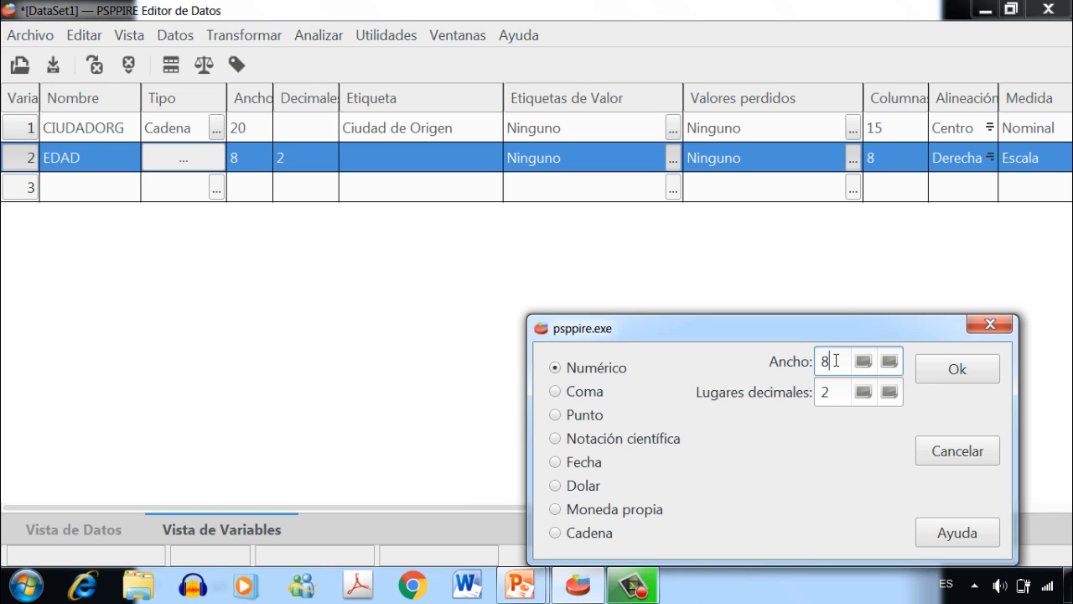
key("BackSpace")
type("3")
key("Delete")
left_click(958, 371)
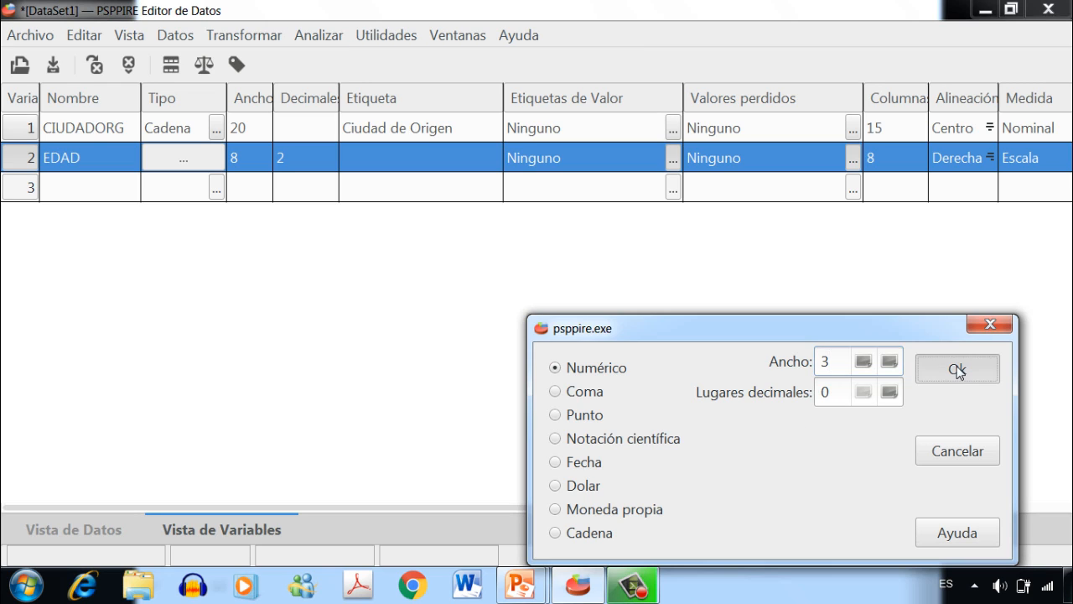
- Label EDAD as "Edad del Trabajador" and set its display columns to 3
left_click(399, 159)
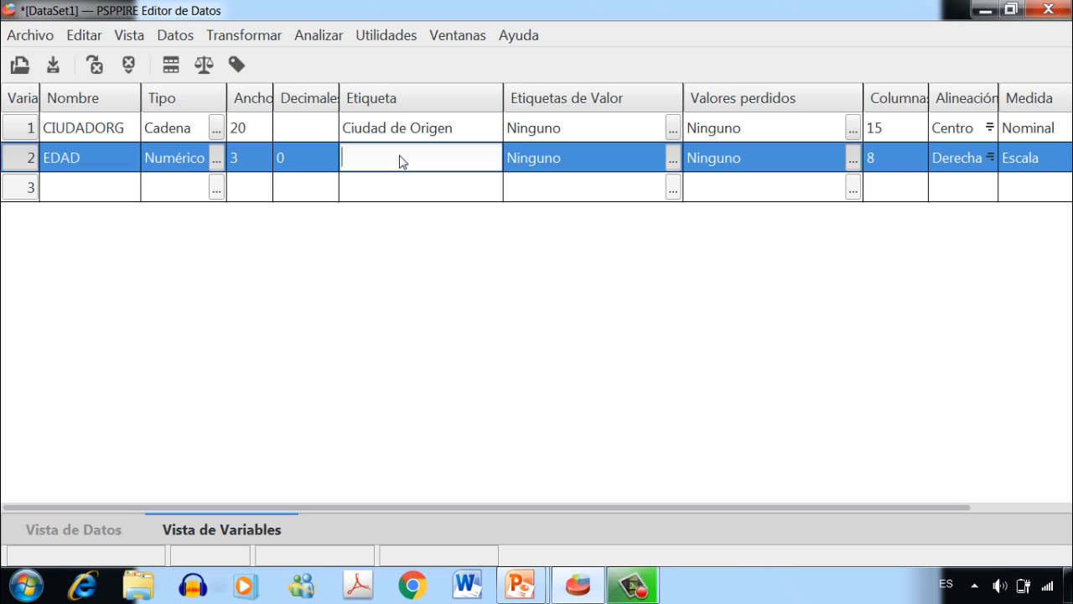
type("Edad del Trabajaeo4")
key("BackSpace")
key("BackSpace")
key("BackSpace")
type("dor")
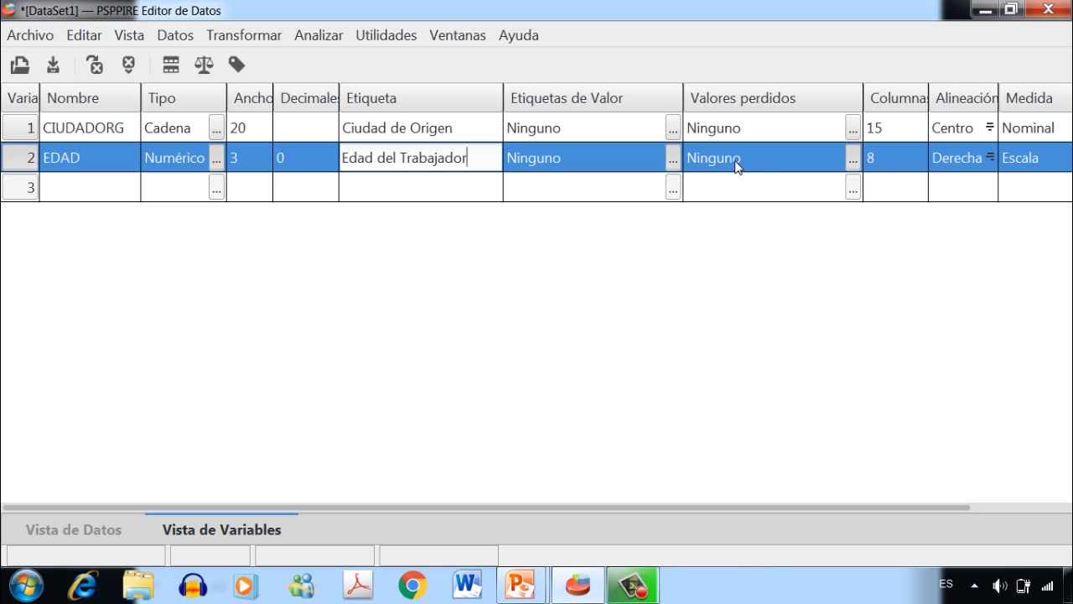
left_click(878, 164)
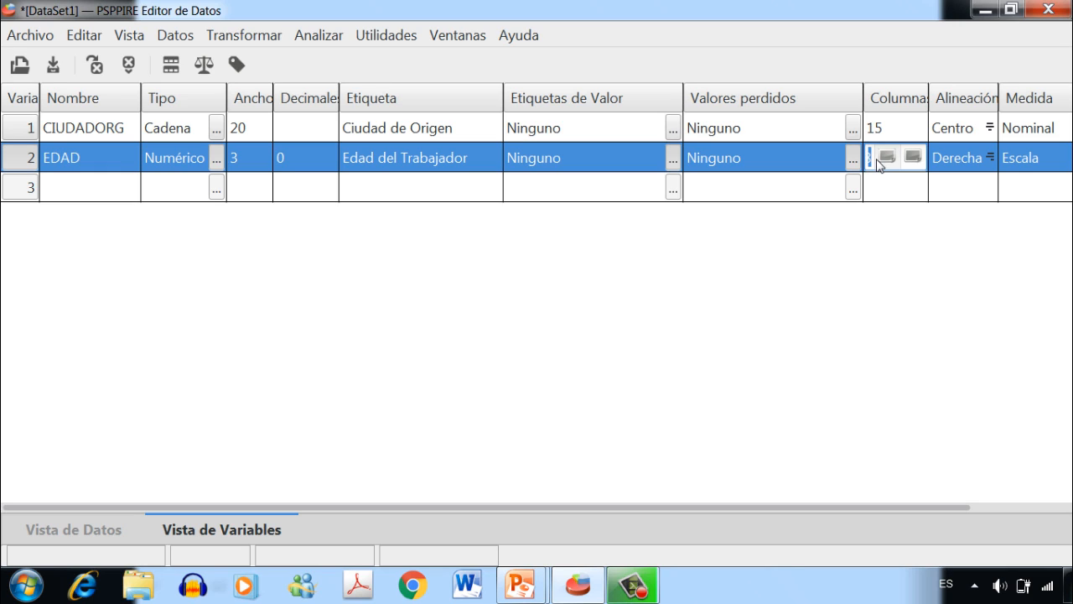
type("3")
left_click(1038, 193)
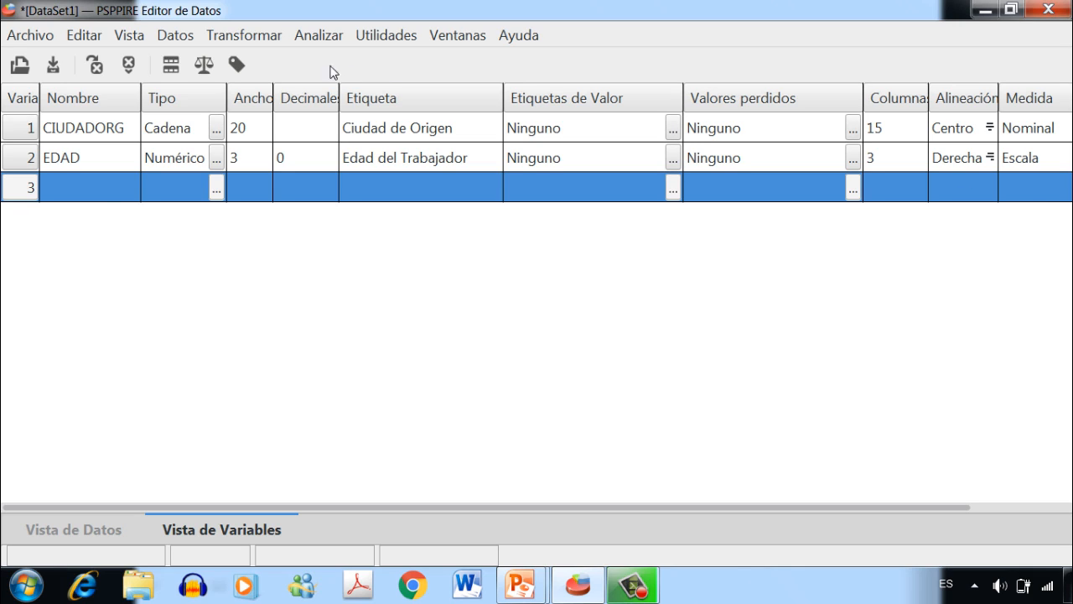
- Add a third variable named SEXO of type Cadena with a width of 3
left_click(95, 188)
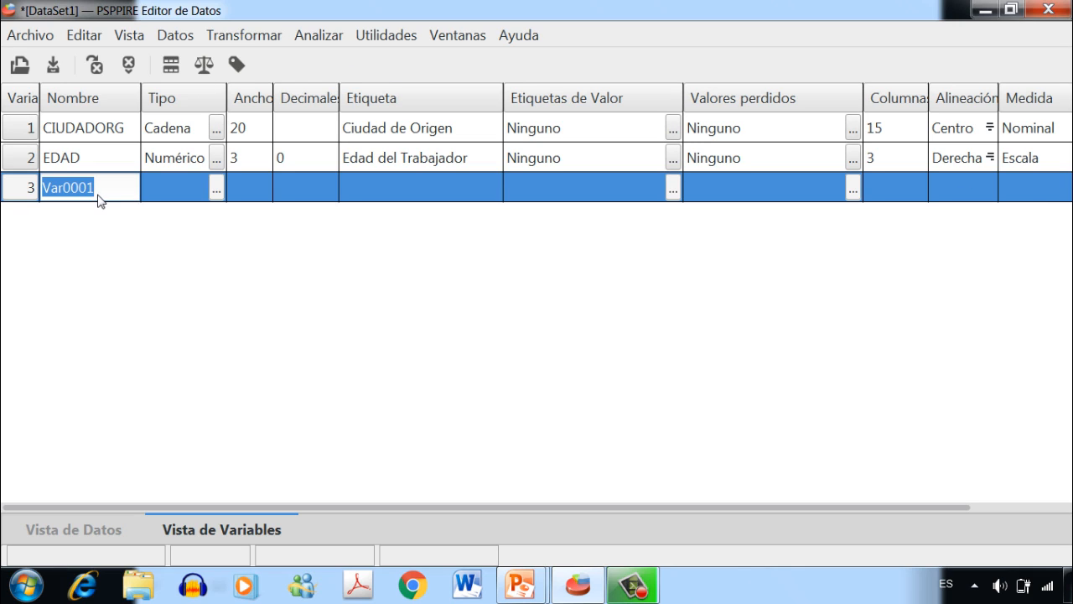
type("SEXO")
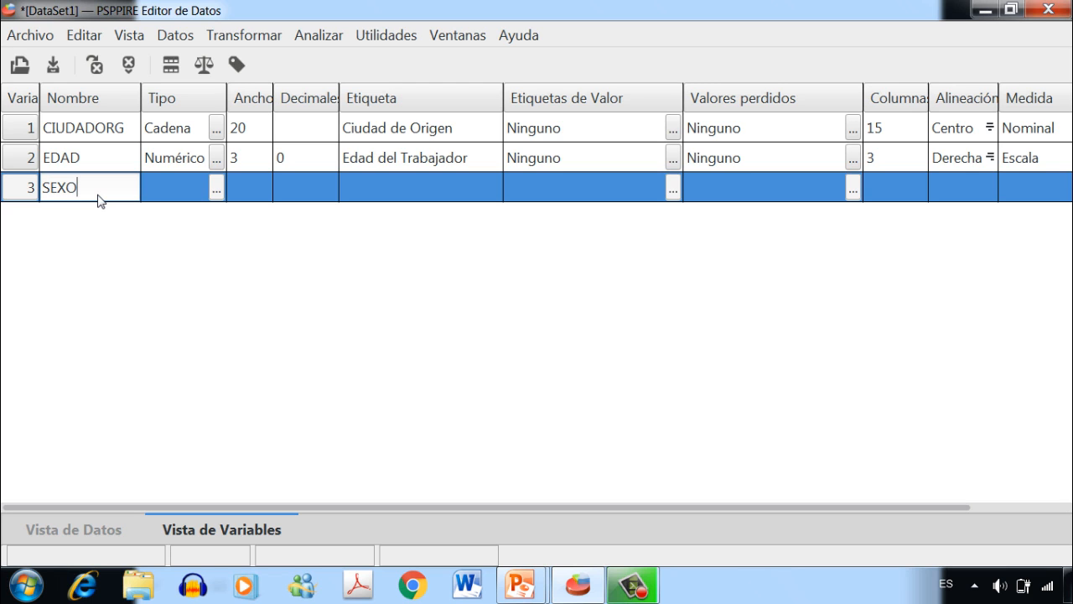
left_click(175, 184)
left_click(178, 186)
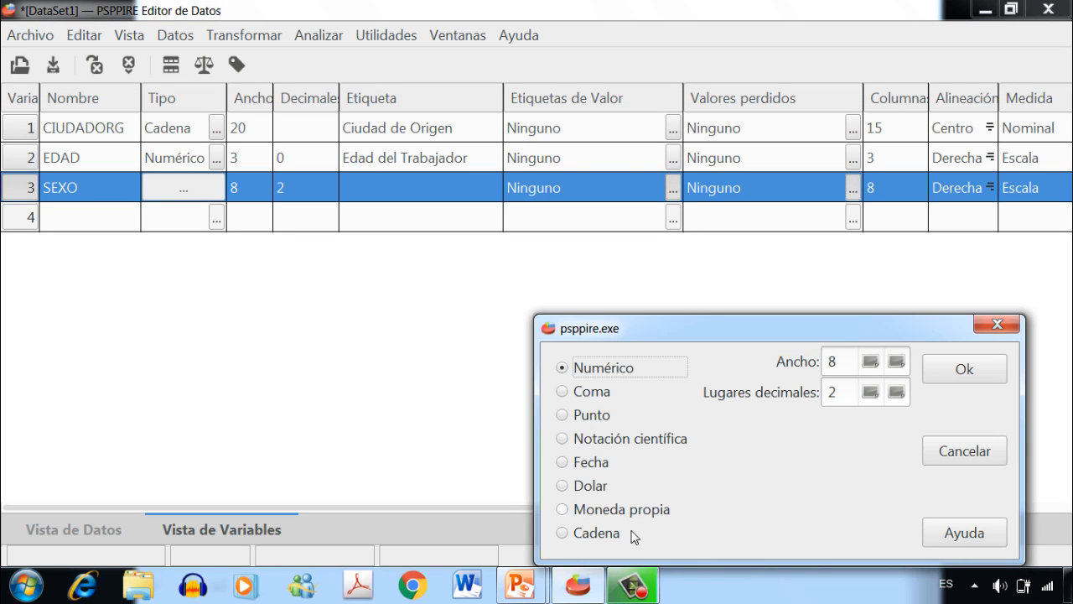
left_click(562, 535)
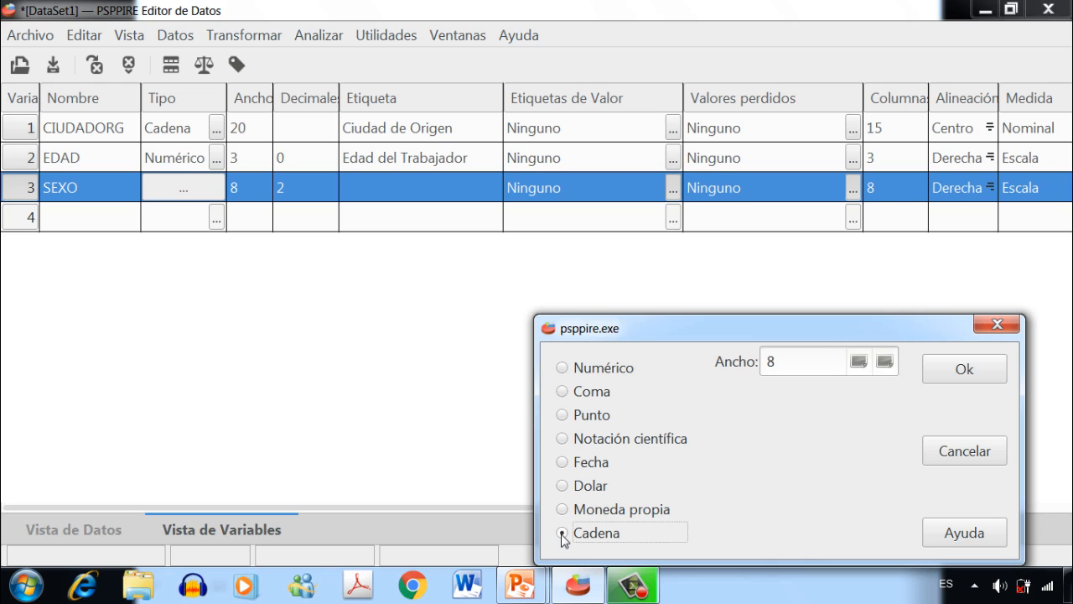
left_click(798, 361)
key("BackSpace")
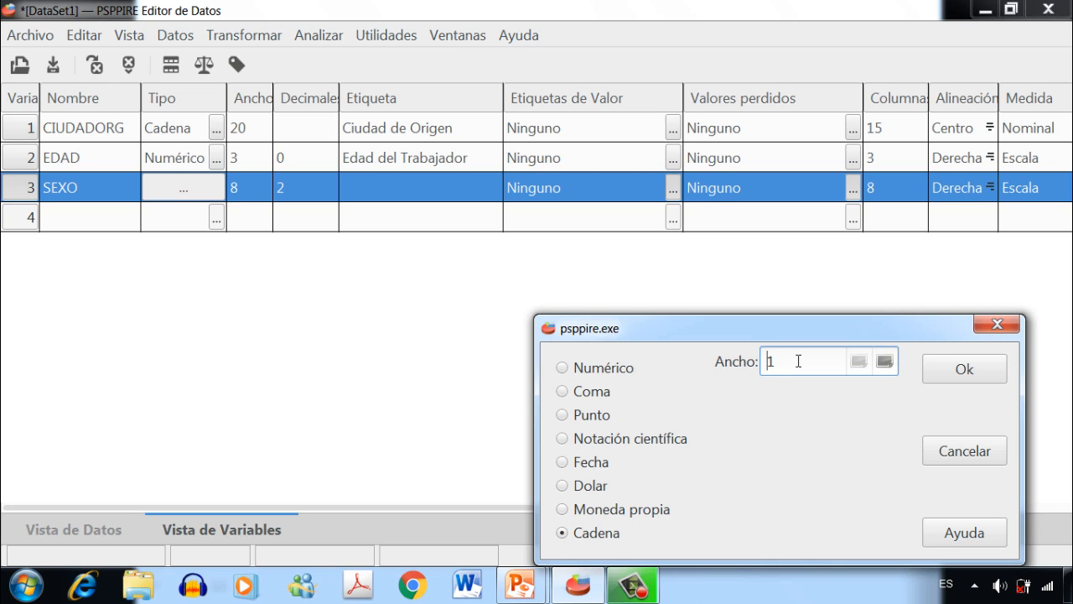
type("3")
key("Delete")
left_click(953, 369)
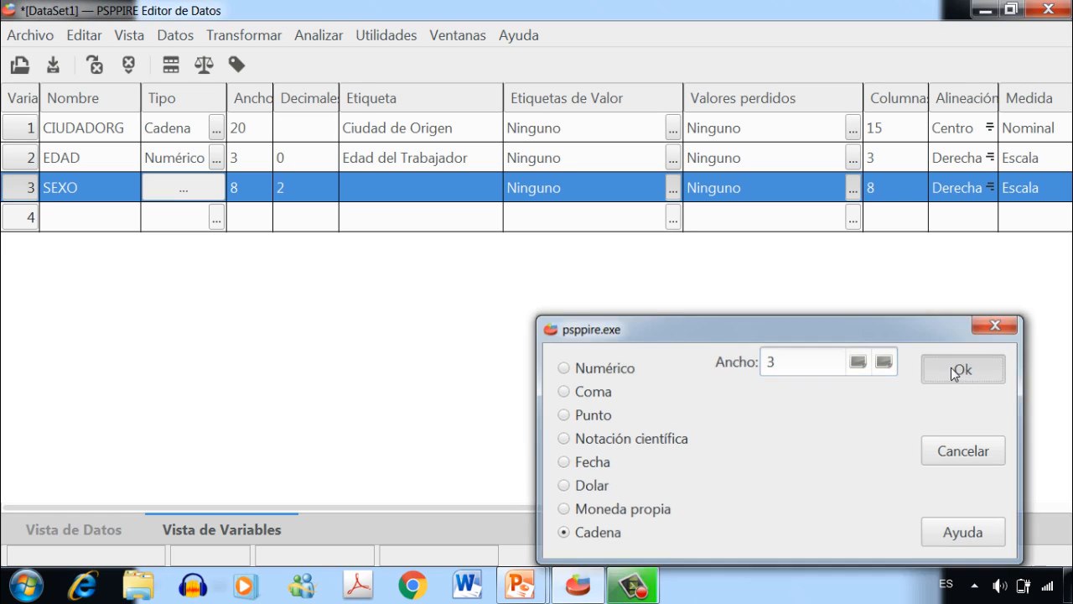
- Label the SEXO variable as "Sexo del Trabajador"
left_click(388, 187)
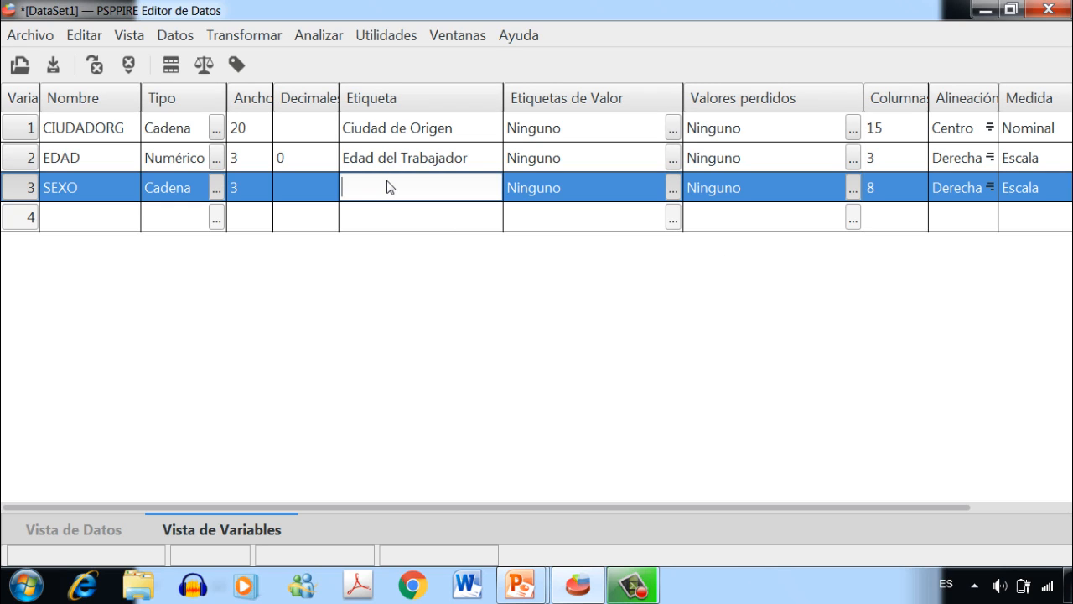
type("S")
type("exo del")
type(" Tra")
key("BackSpace")
type("rabajador")
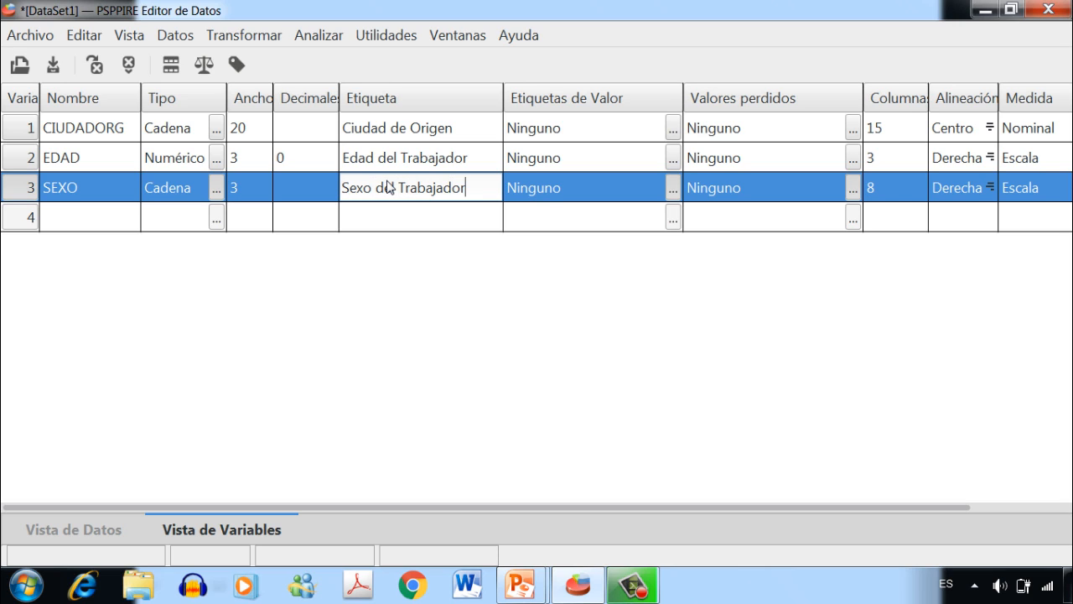
- Inspect the value label options and the missing value options for the SEXO variable
left_click(567, 194)
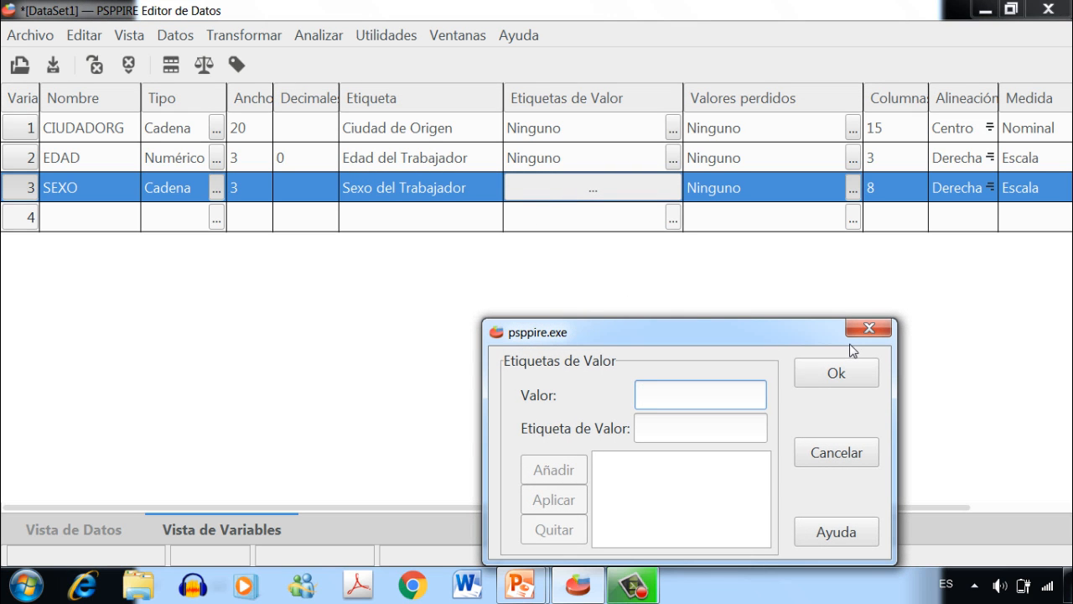
left_click(867, 327)
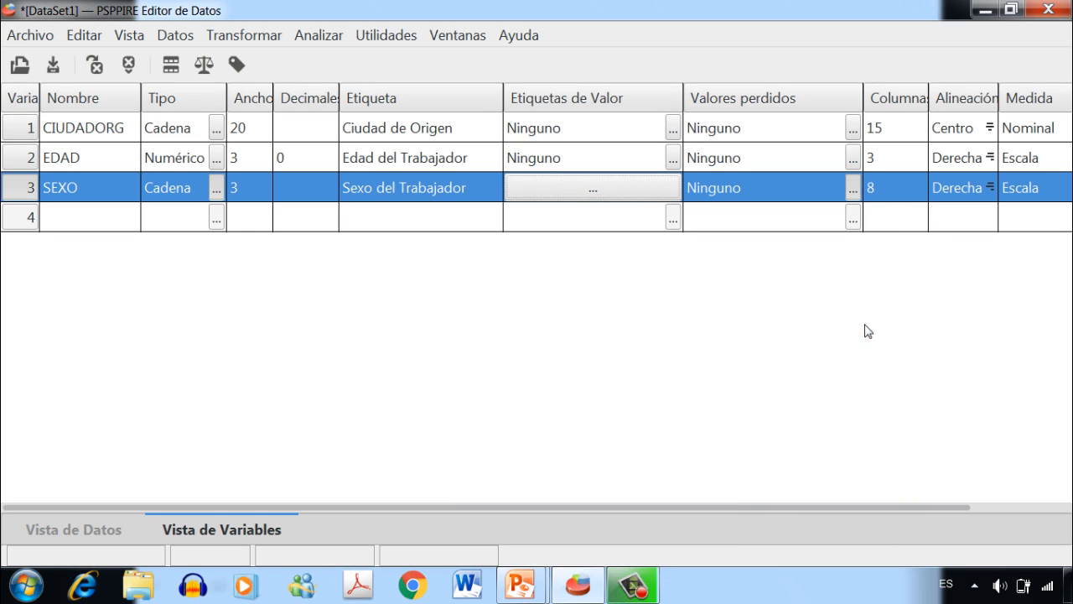
left_click(749, 188)
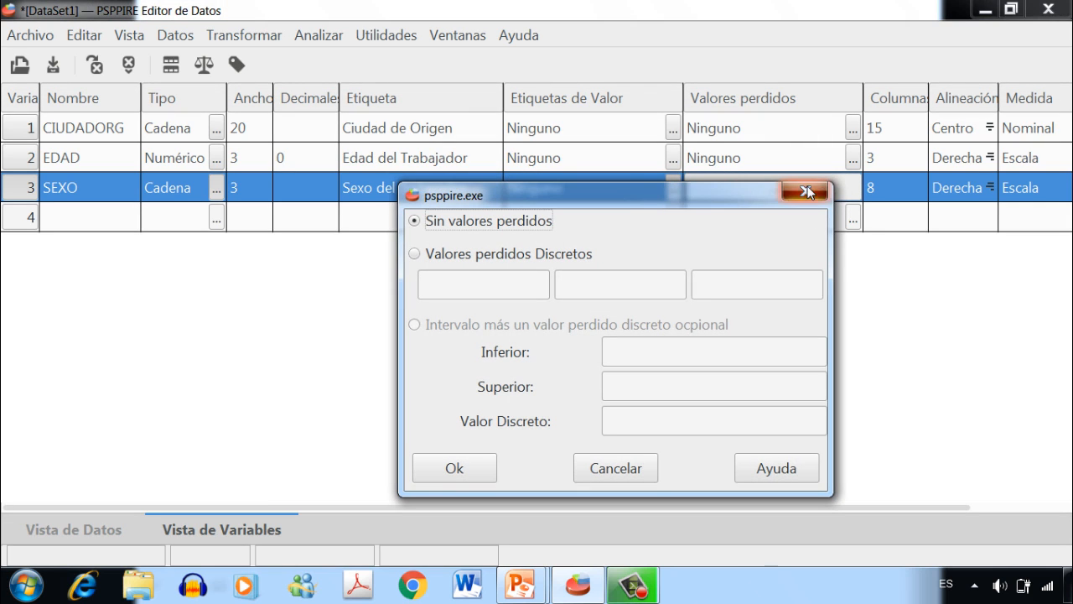
left_click(807, 193)
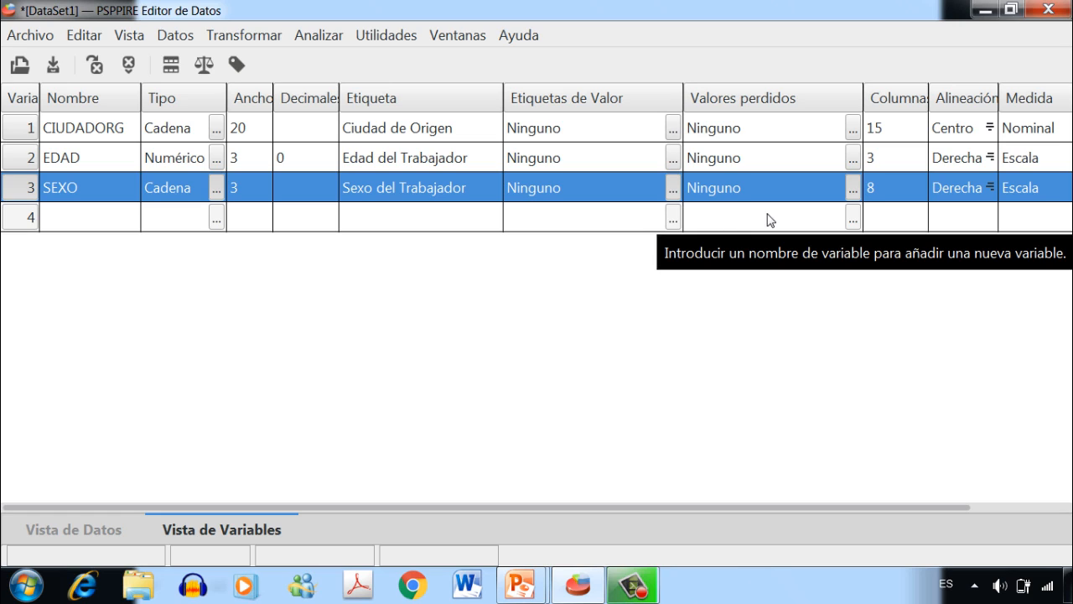
- Set SEXO's display columns to 3, its alignment to Centro and its measure to Nominal
left_click(883, 191)
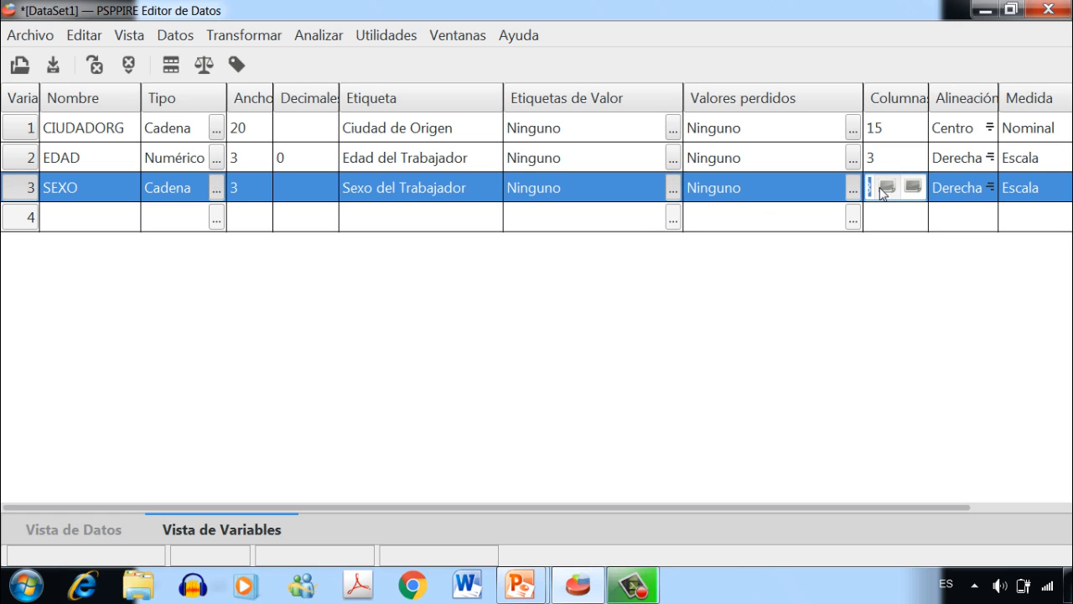
type("3")
left_click(963, 194)
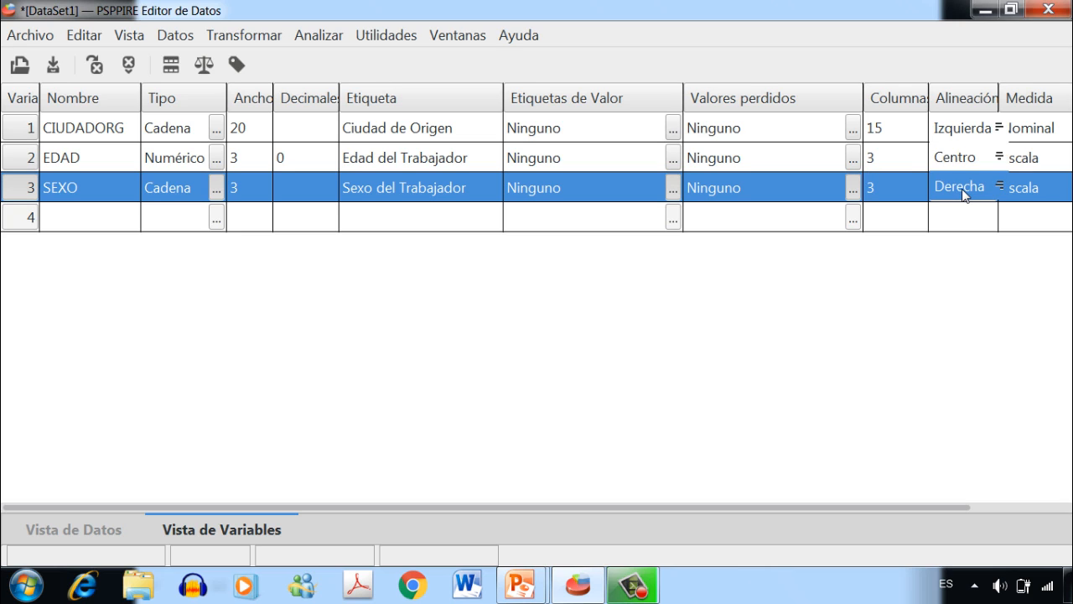
left_click(966, 159)
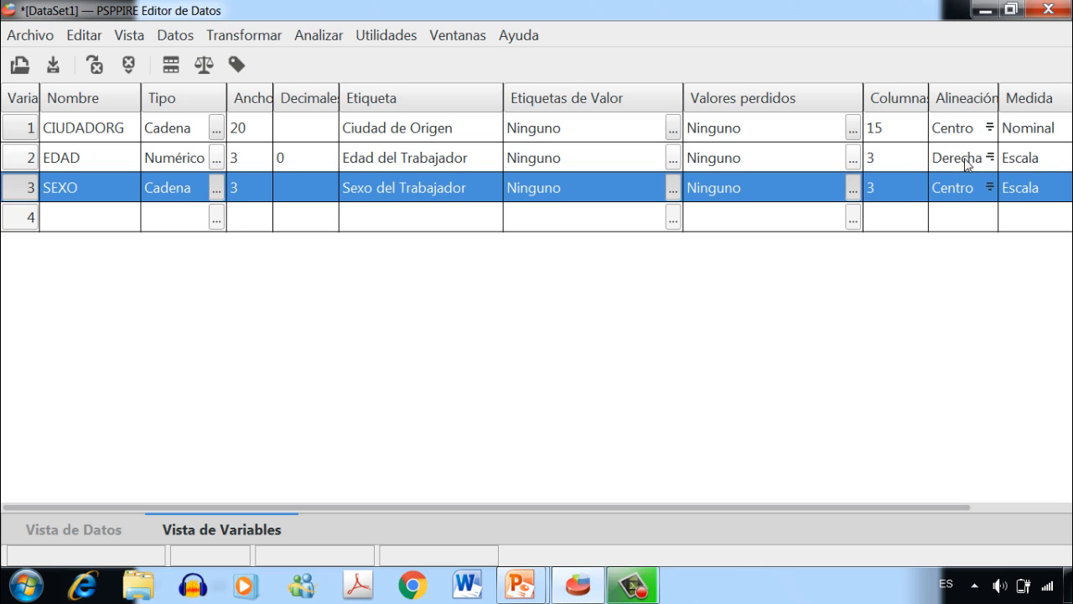
left_click(1030, 190)
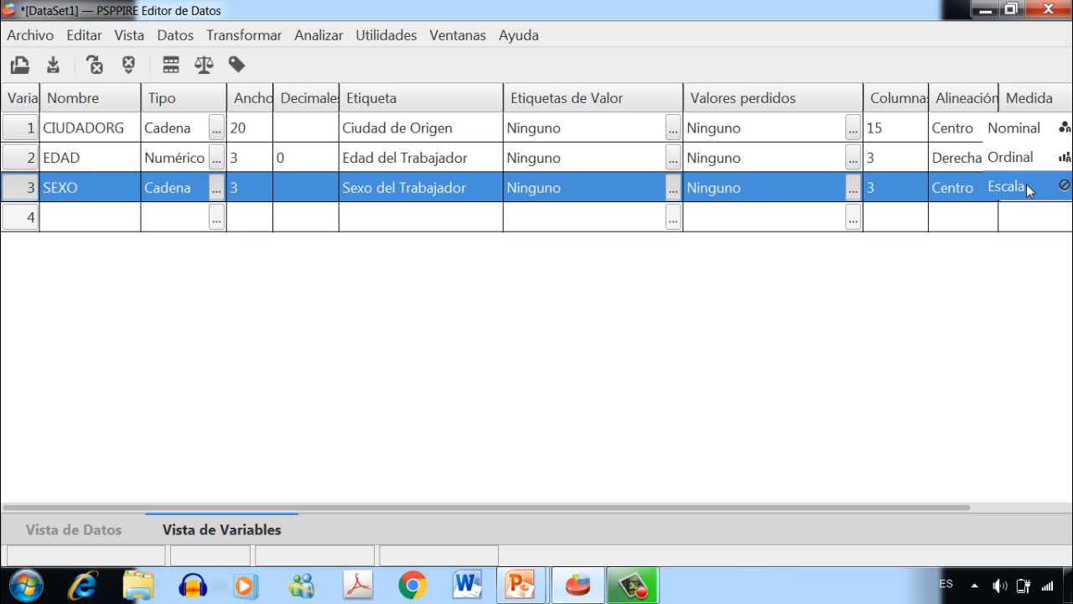
left_click(1024, 133)
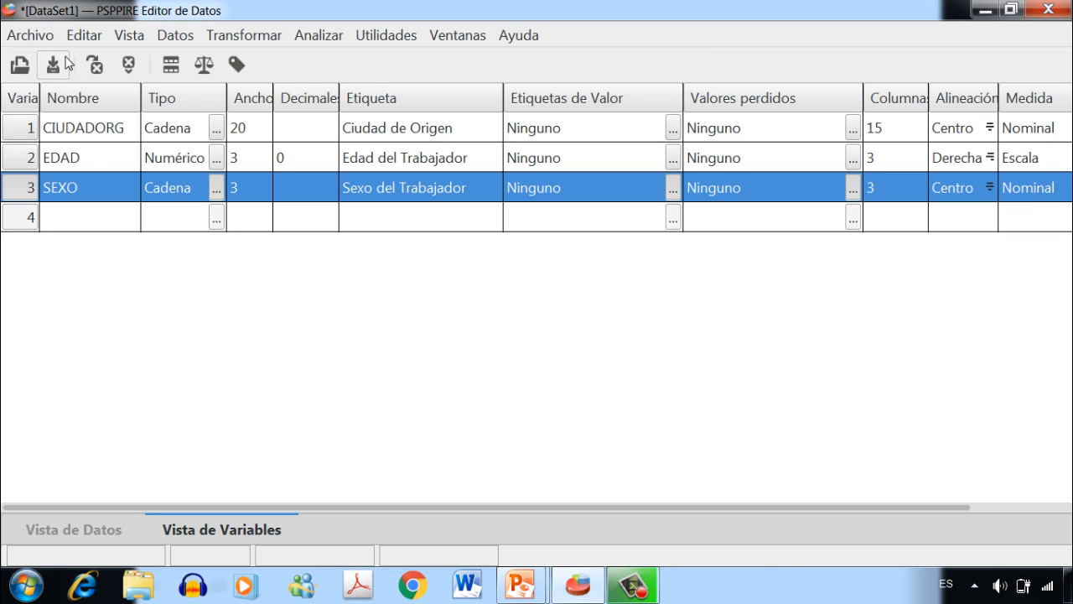
- Check the column widths in the data view and set the display columns of EDAD and SEXO to 8
left_click(75, 530)
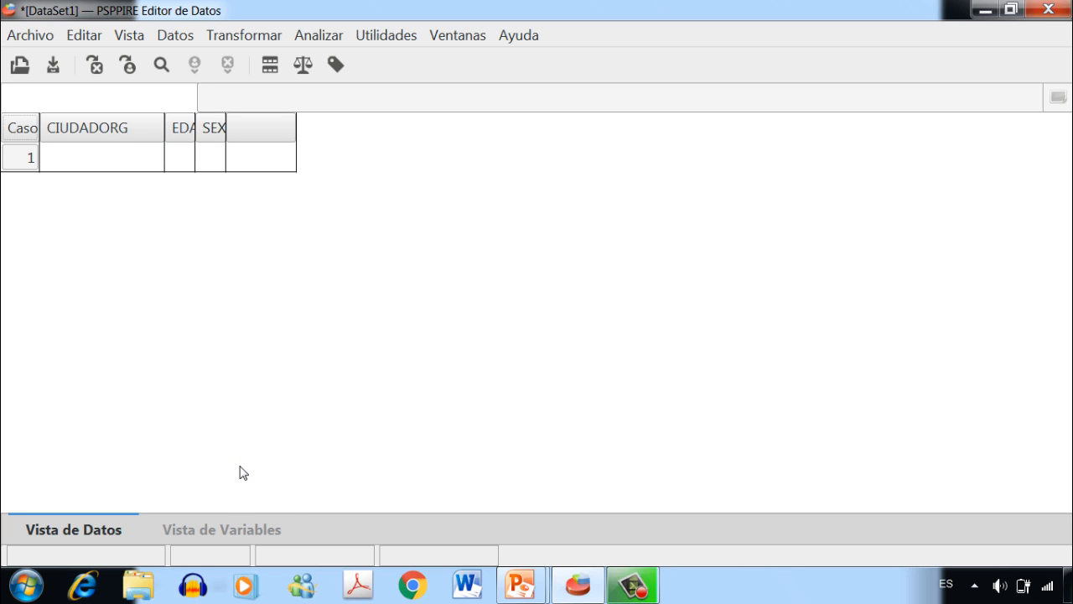
left_click(221, 530)
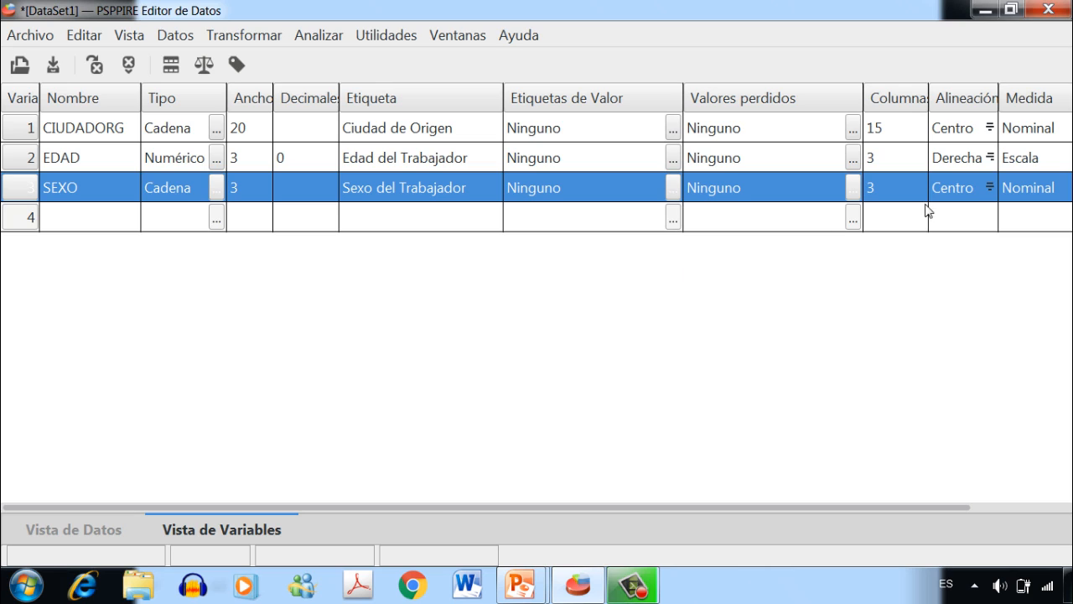
left_click(900, 162)
type("3")
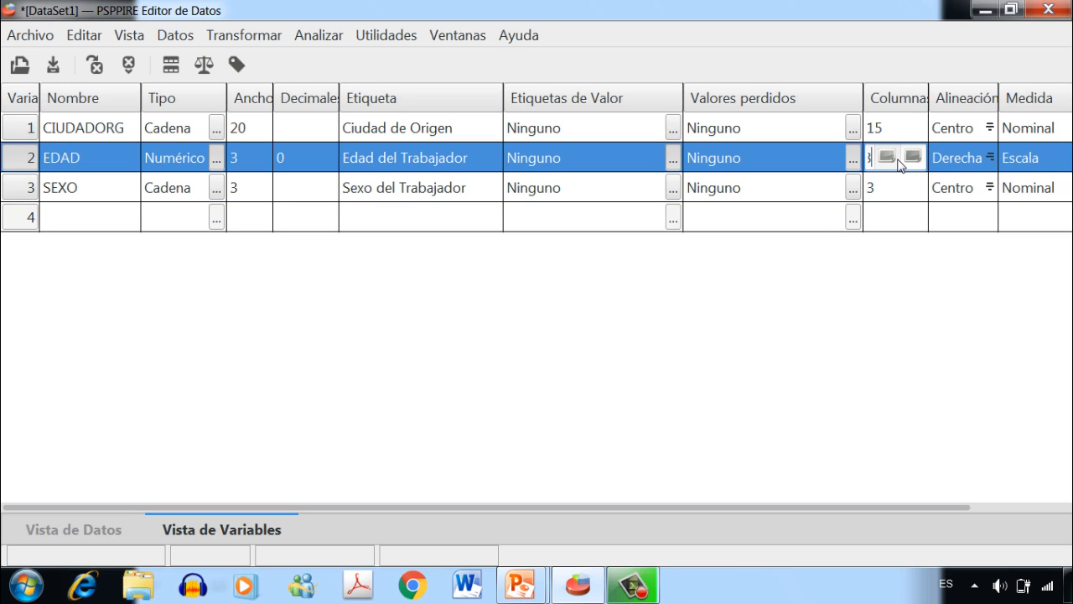
left_click(881, 187)
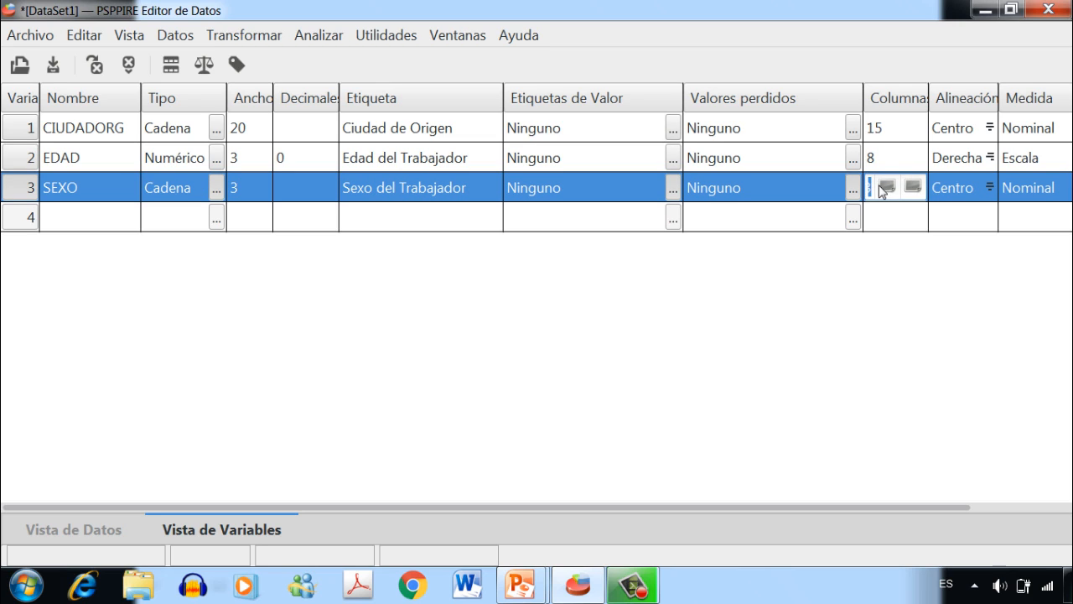
left_click(871, 192)
key("Return")
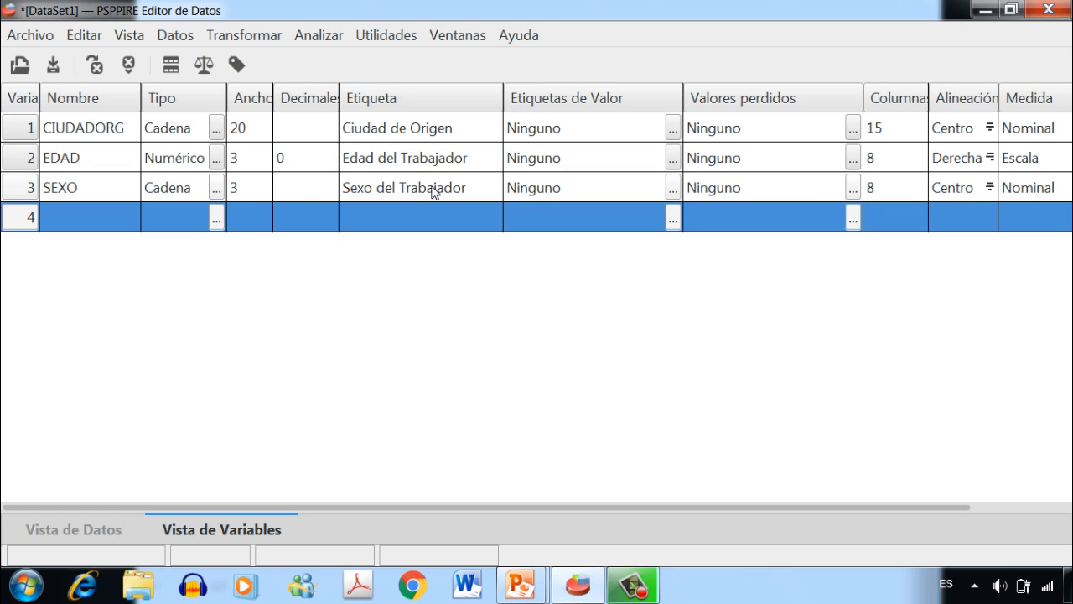
- Enter the first case in the data view with CIUDADORG VALENCIA, EDAD 25 and SEXO FEMENINO
left_click(92, 535)
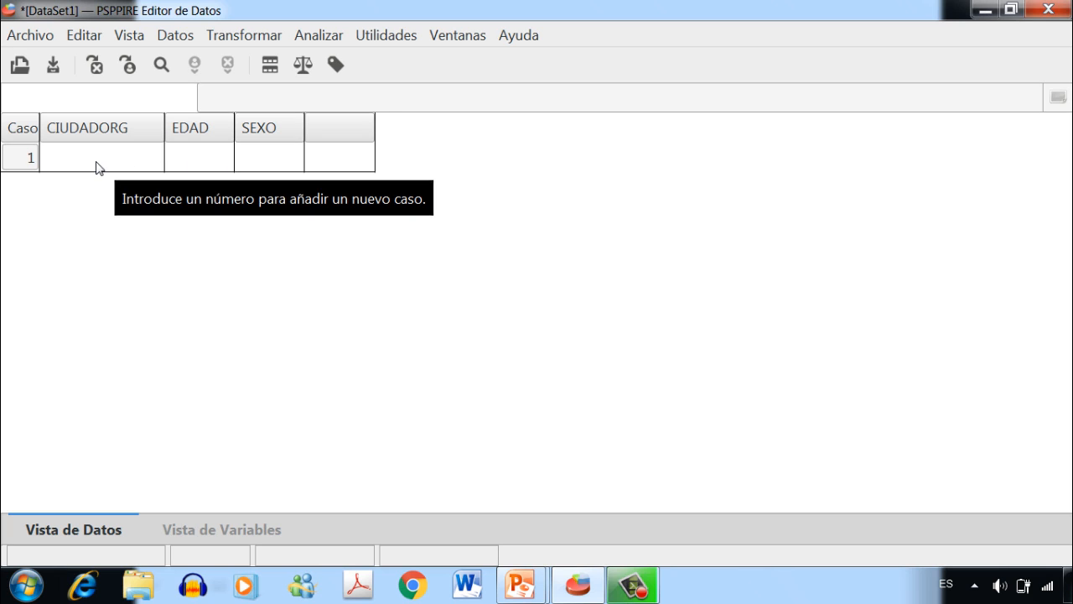
left_click(69, 158)
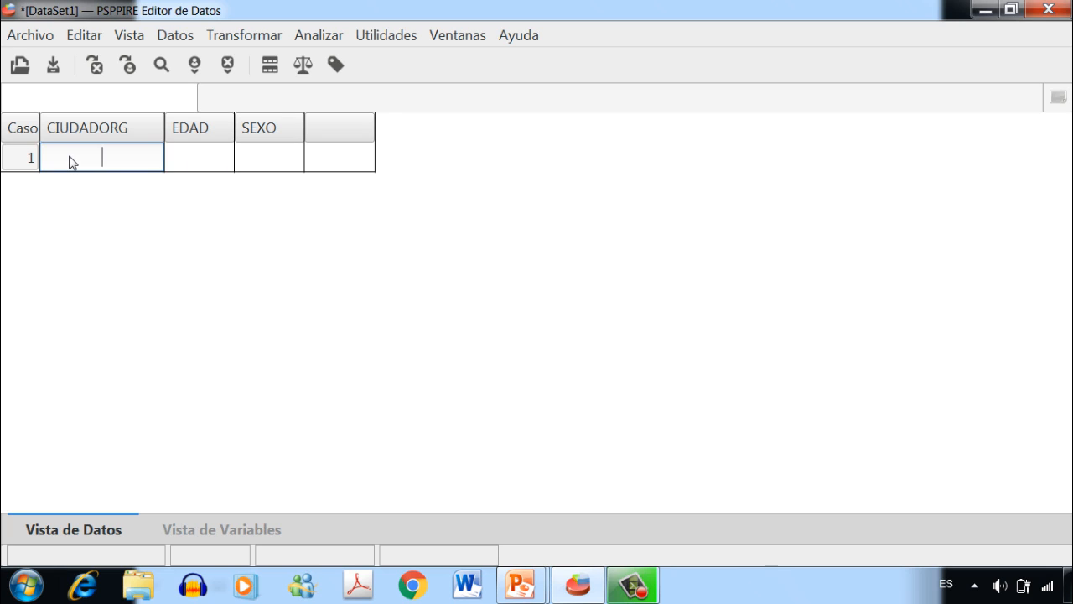
type("VALENCIA")
key("Return")
left_click(185, 159)
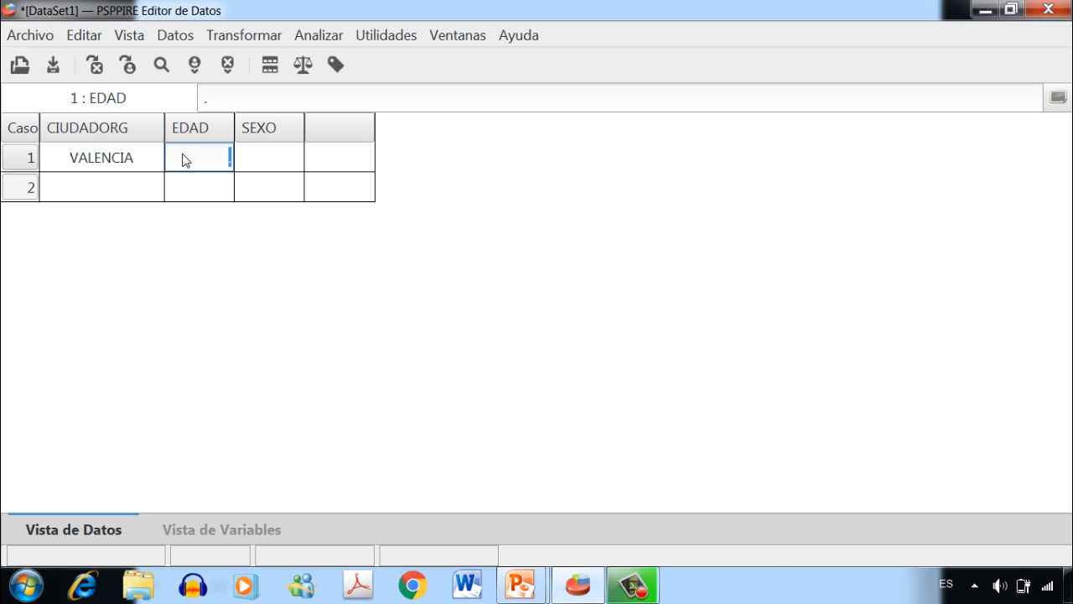
type("25")
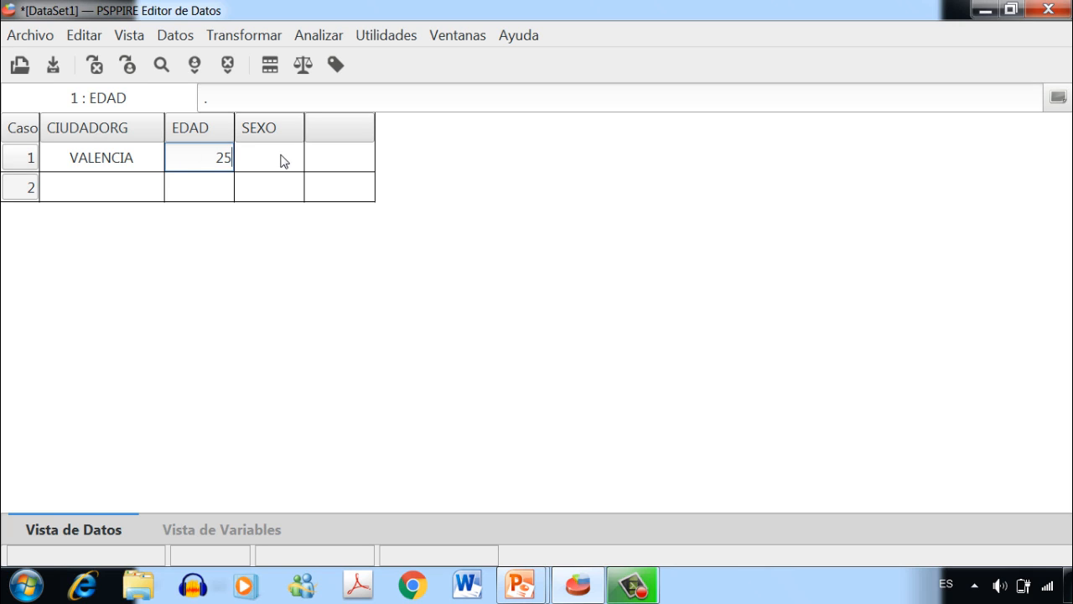
left_click(281, 156)
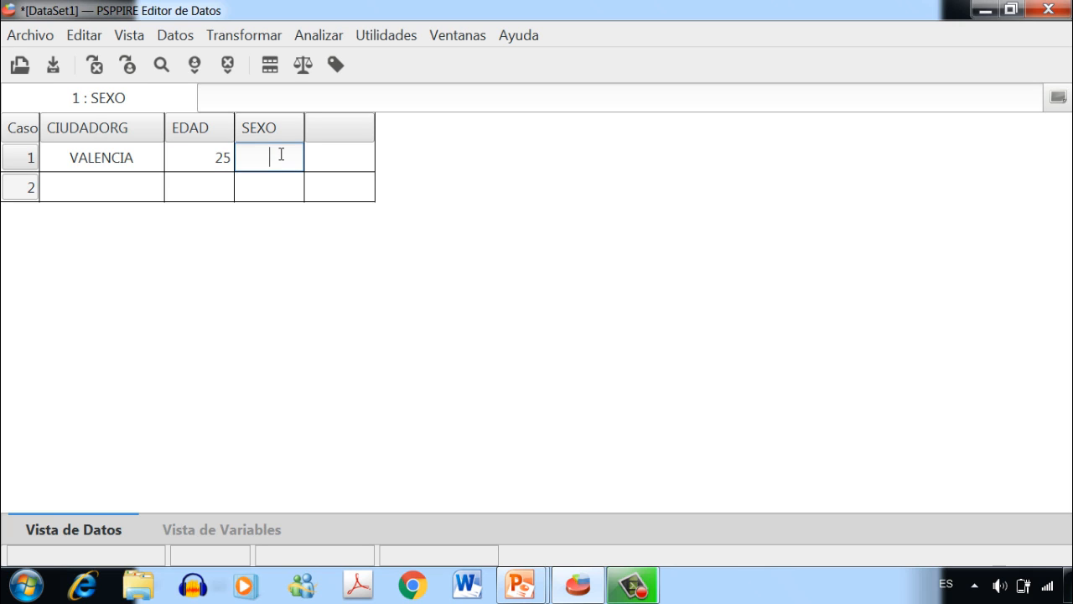
type("FEMENINO")
key("Return")
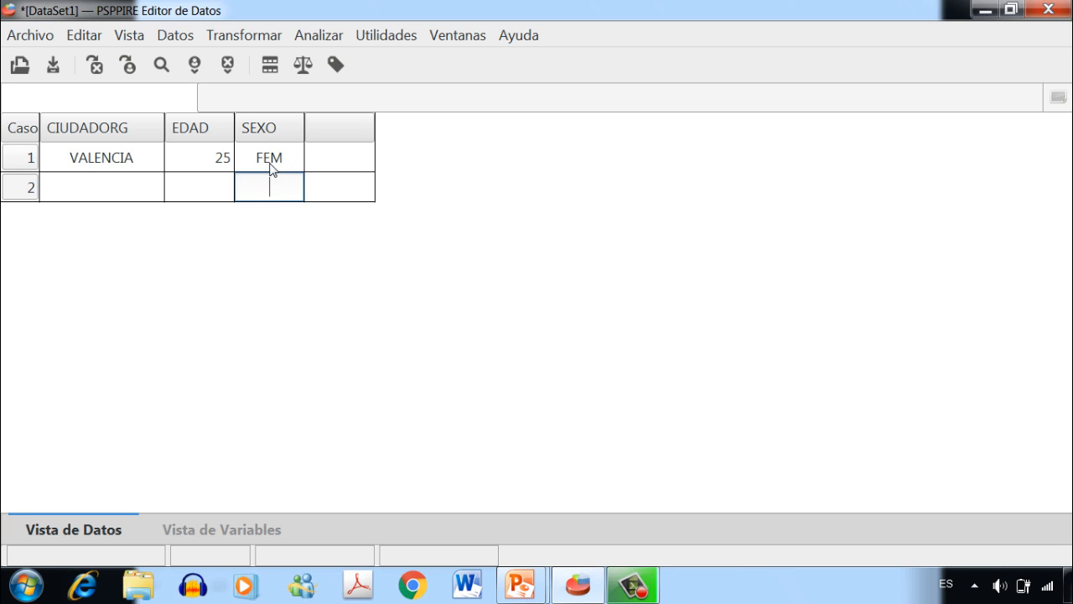
- Enter the second case with CIUDADORG MARACAY, EDAD 38 and SEXO MASCULINO
left_click(77, 188)
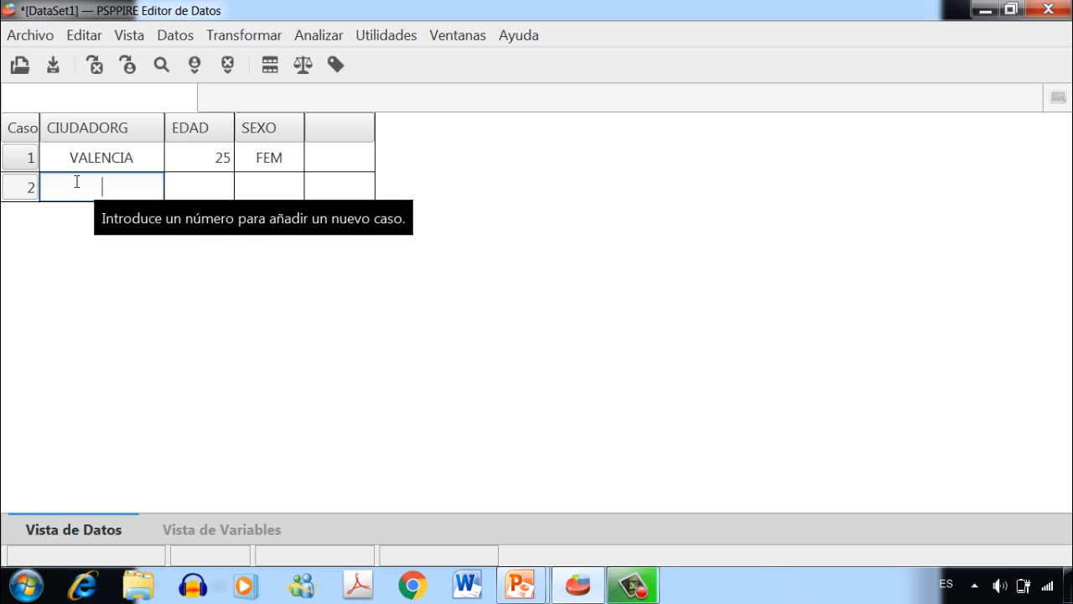
type("MARACAY")
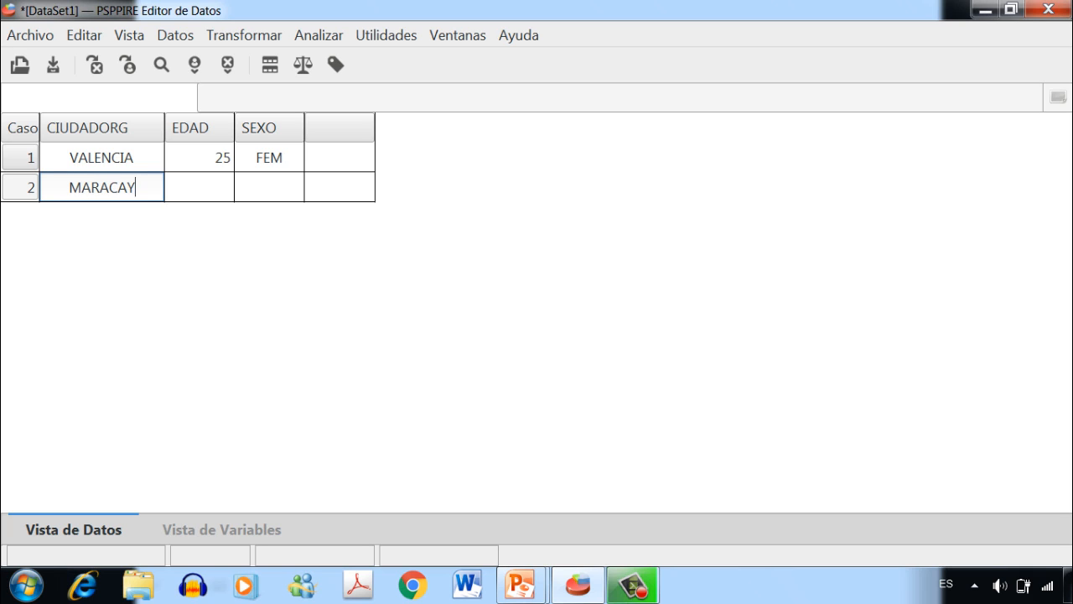
left_click(210, 190)
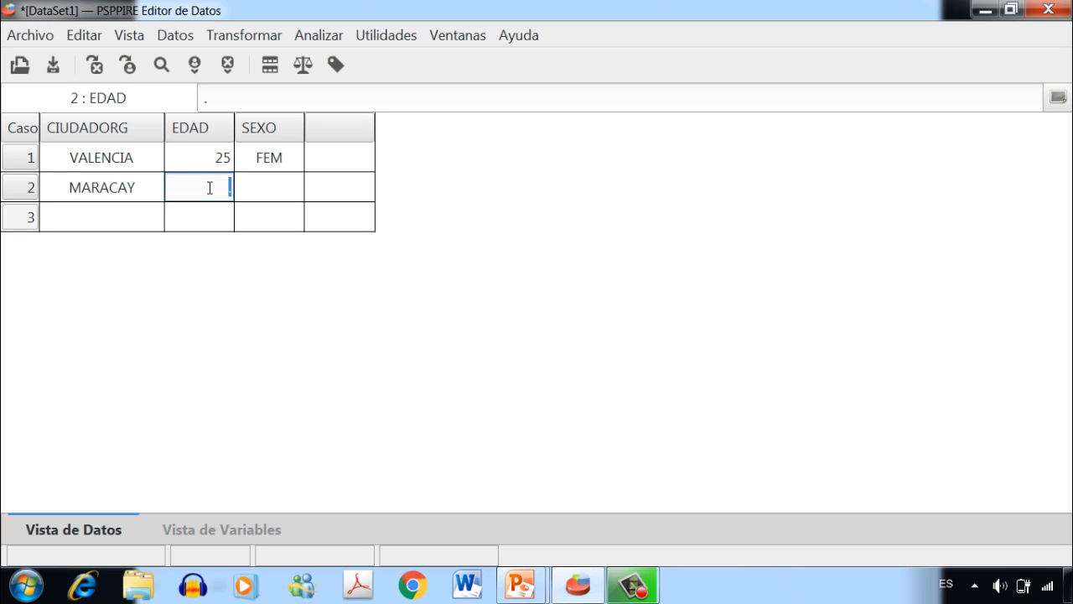
type("38")
left_click(267, 187)
type("MASCULINO")
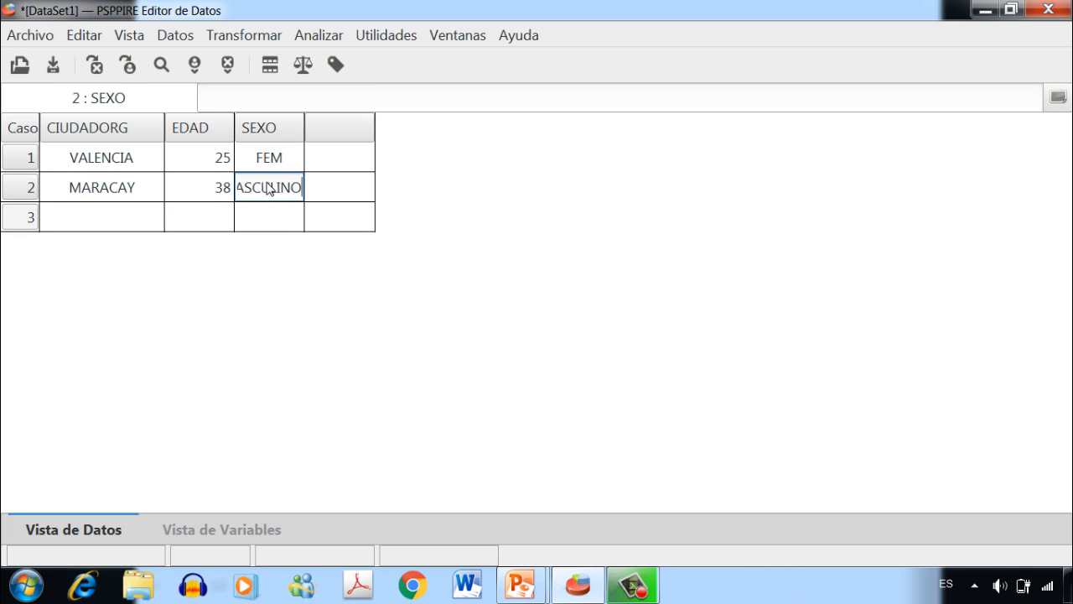
key("Return")
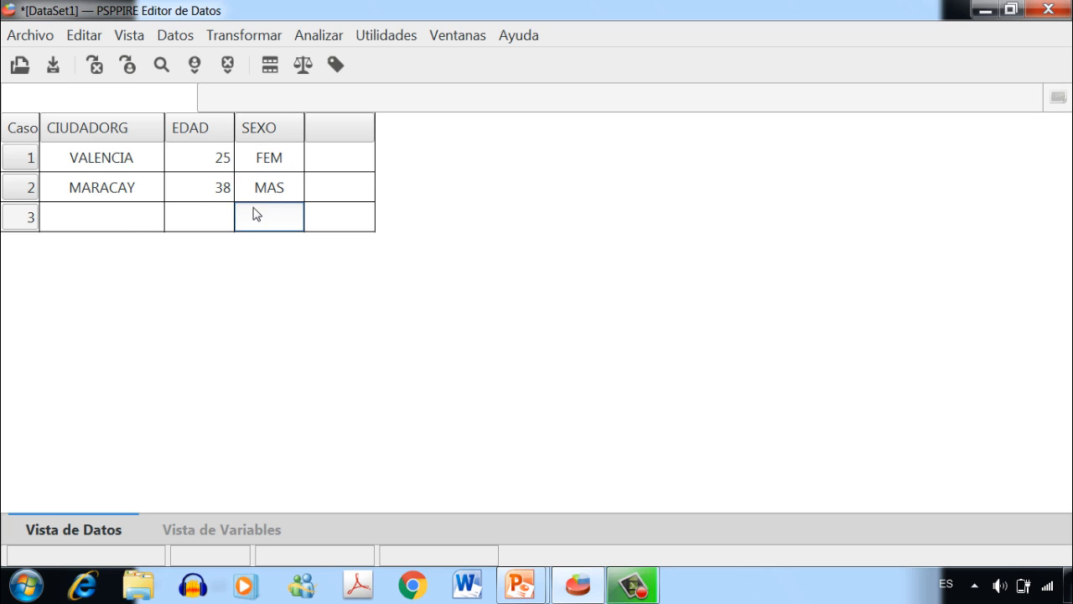
- Enter the third case with CIUDADORG CARACAS, EDAD 18 and SEXO FEMENINO
left_click(105, 222)
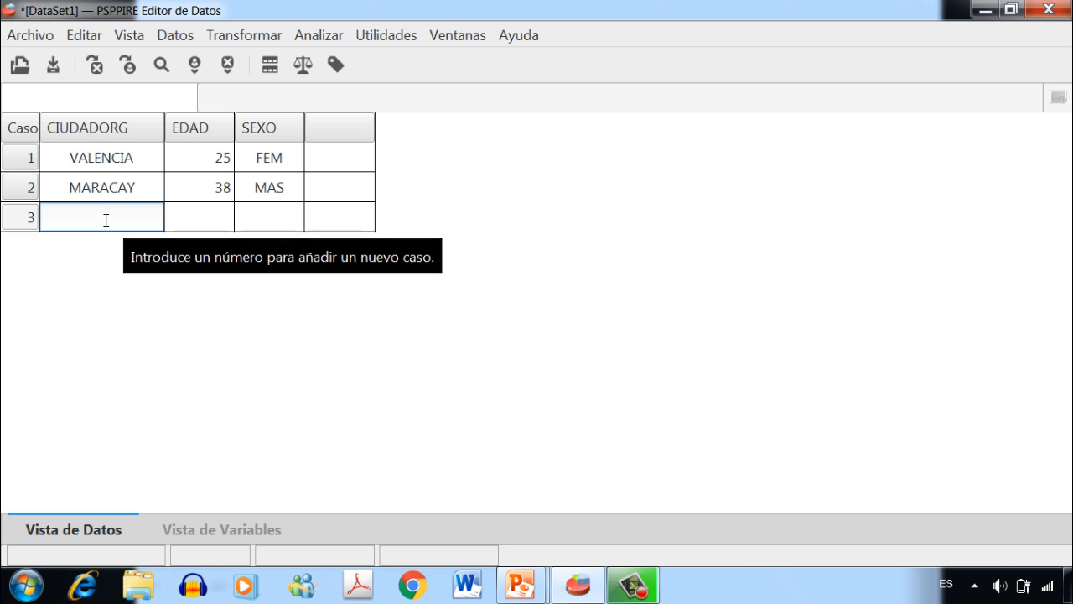
type("CARACAS")
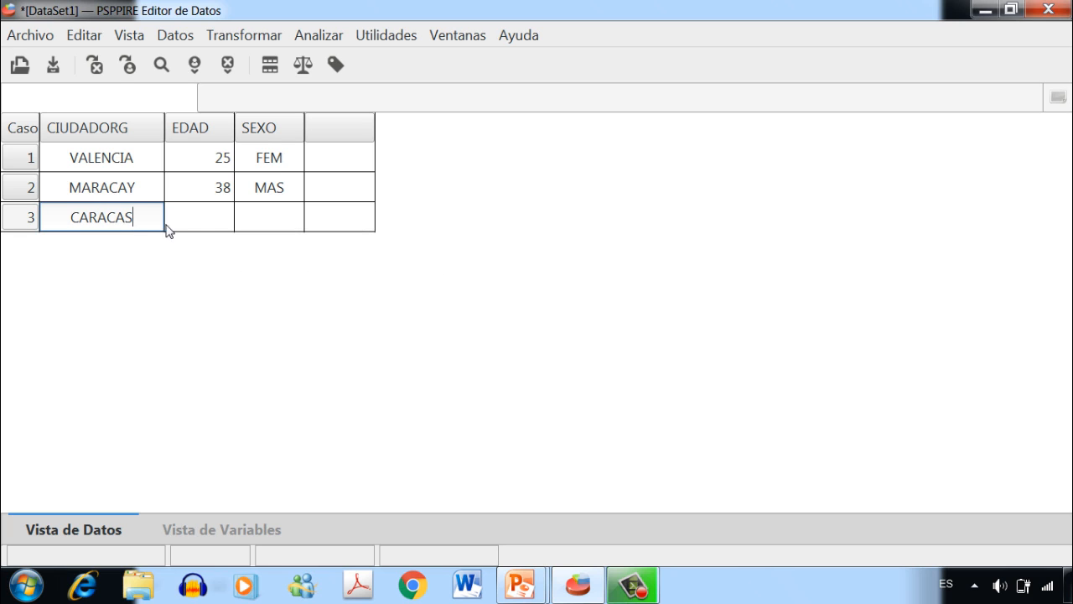
left_click(204, 225)
type("18")
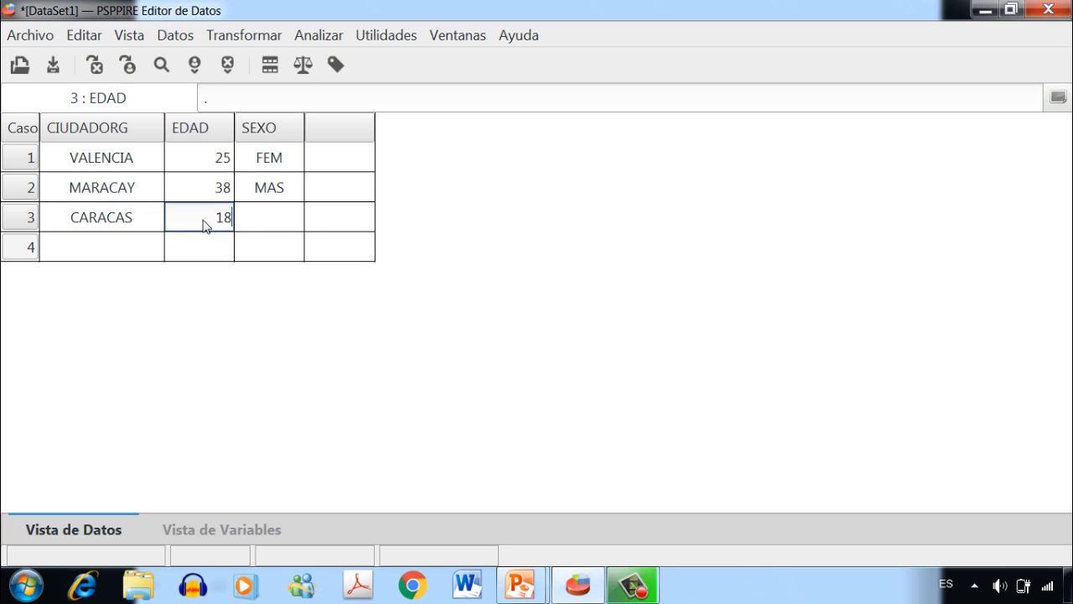
left_click(283, 220)
type("F")
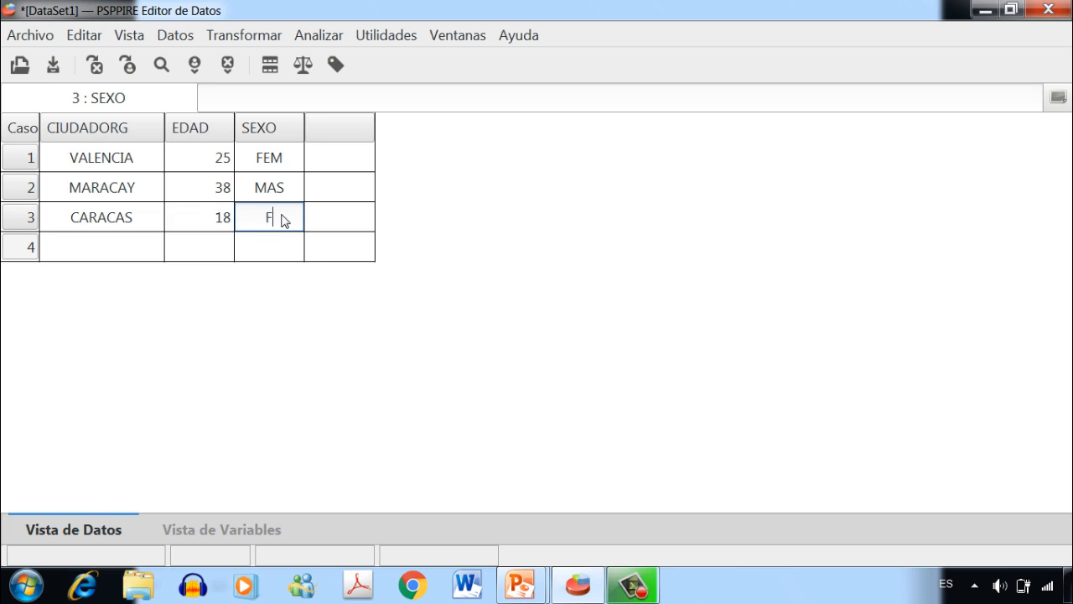
type("EMENINO")
key("Return")
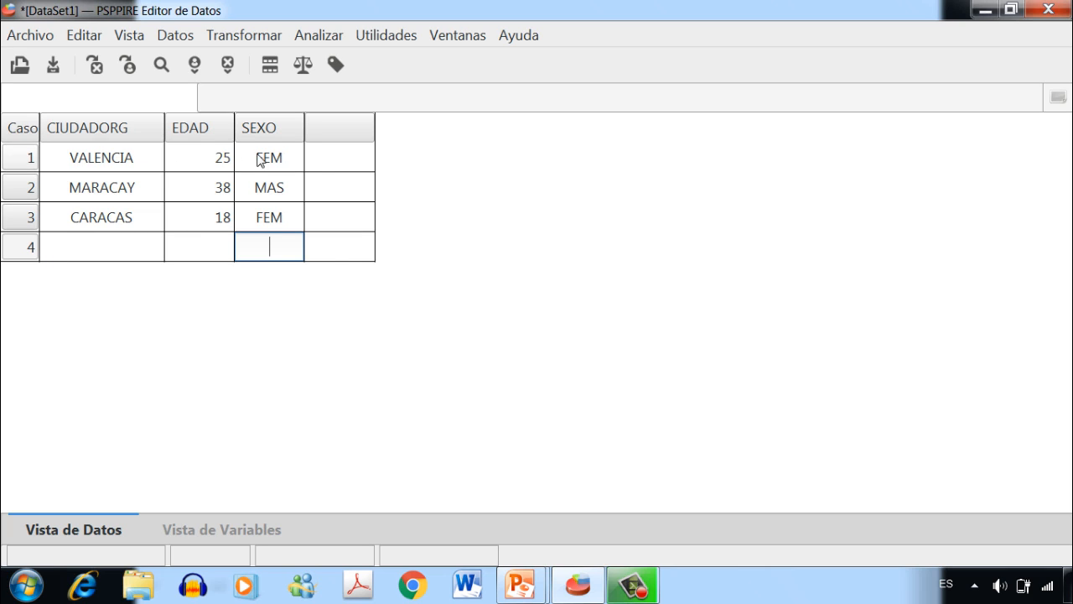
- Save the dataset as a system file named ejercicio1 in the PSPP folder
mouse_move(132, 134)
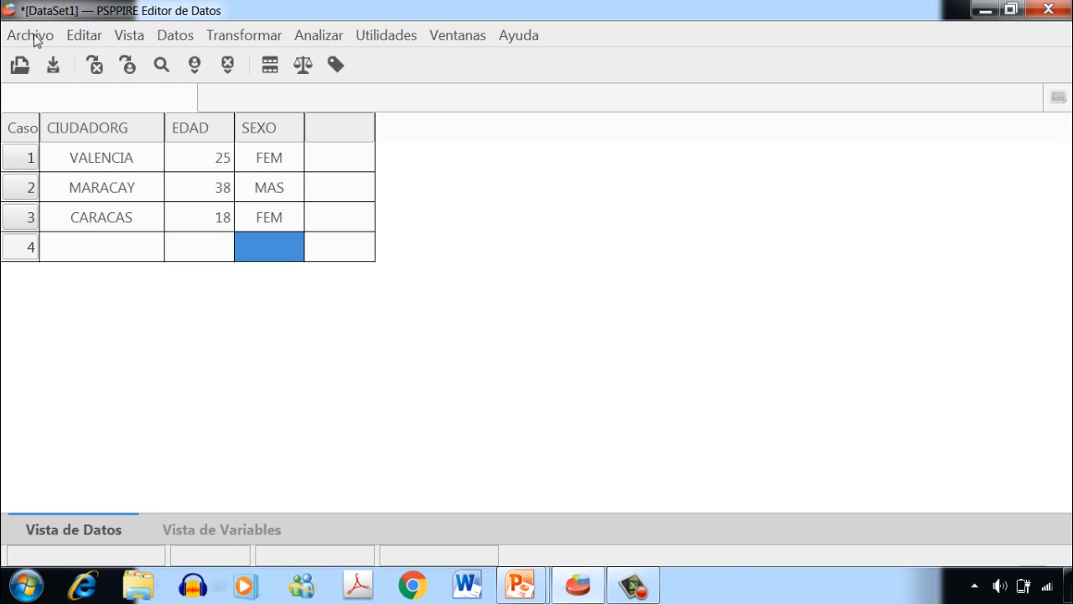
left_click(34, 38)
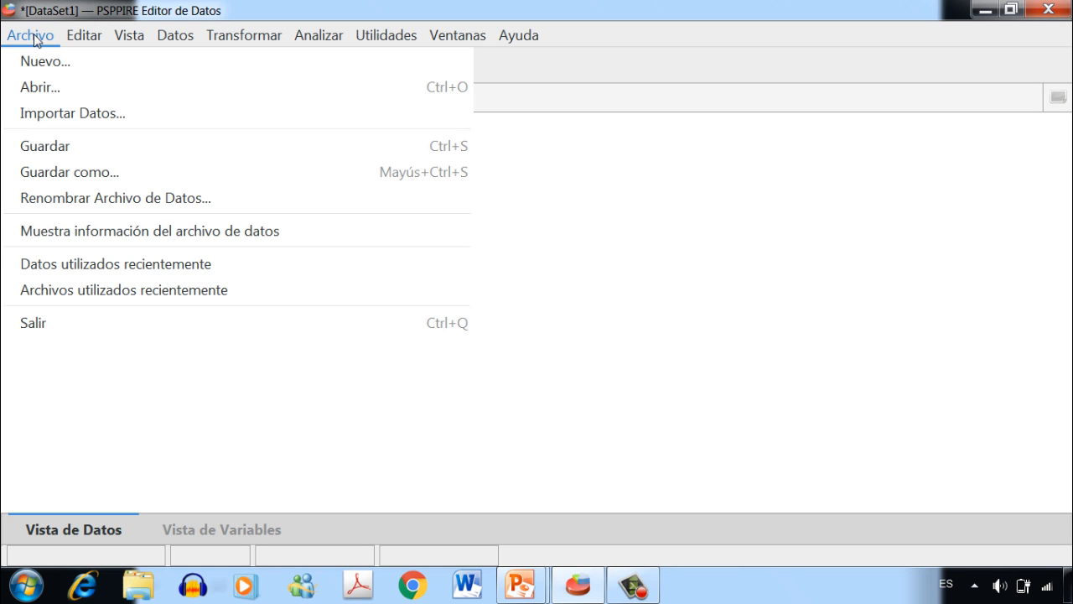
left_click(46, 148)
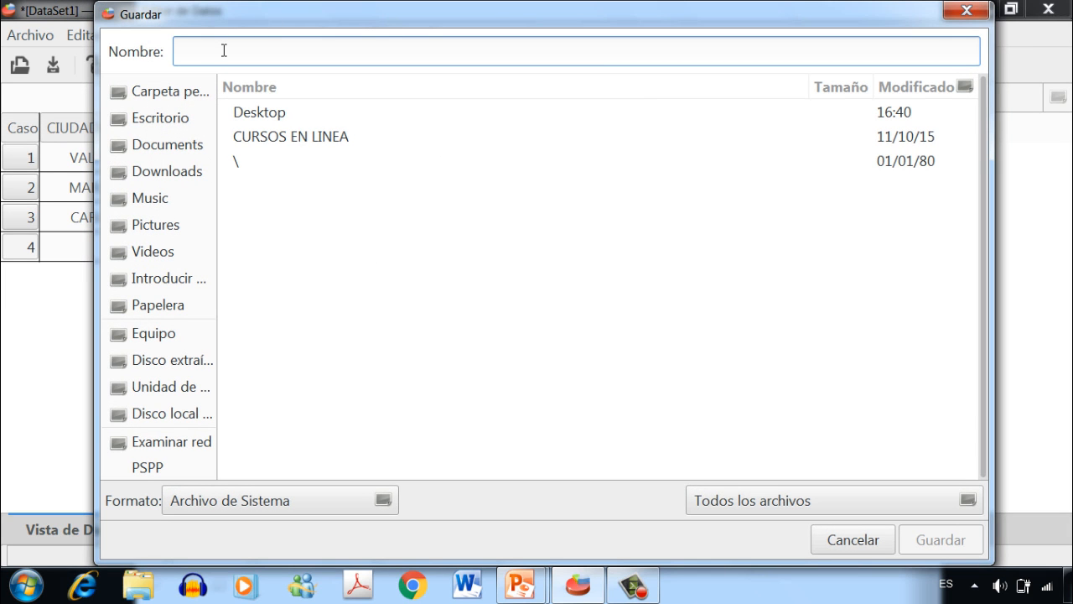
type("ejercicio1")
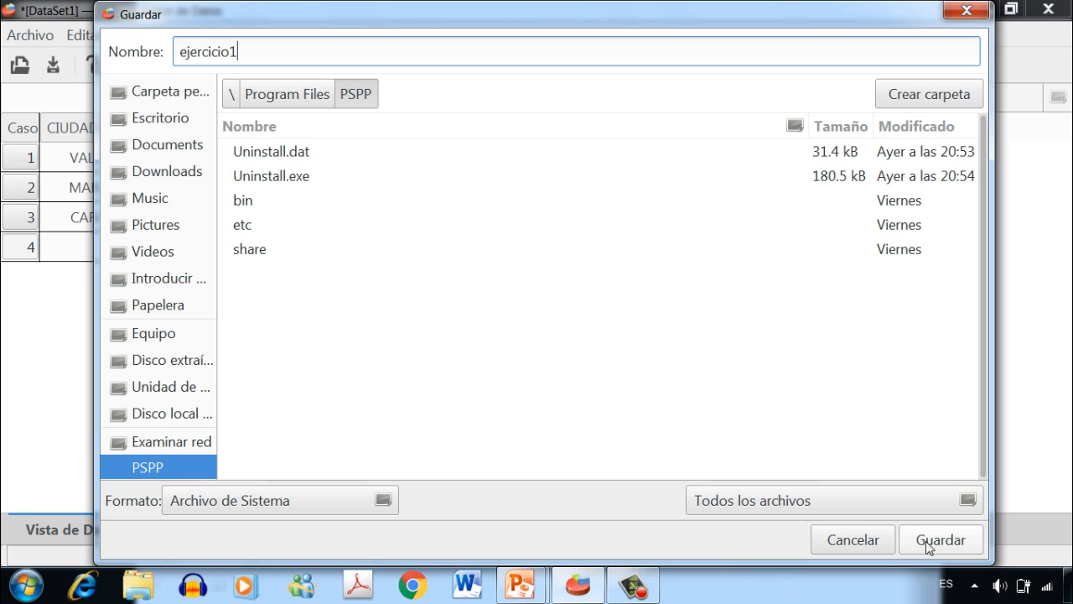
left_click(933, 542)
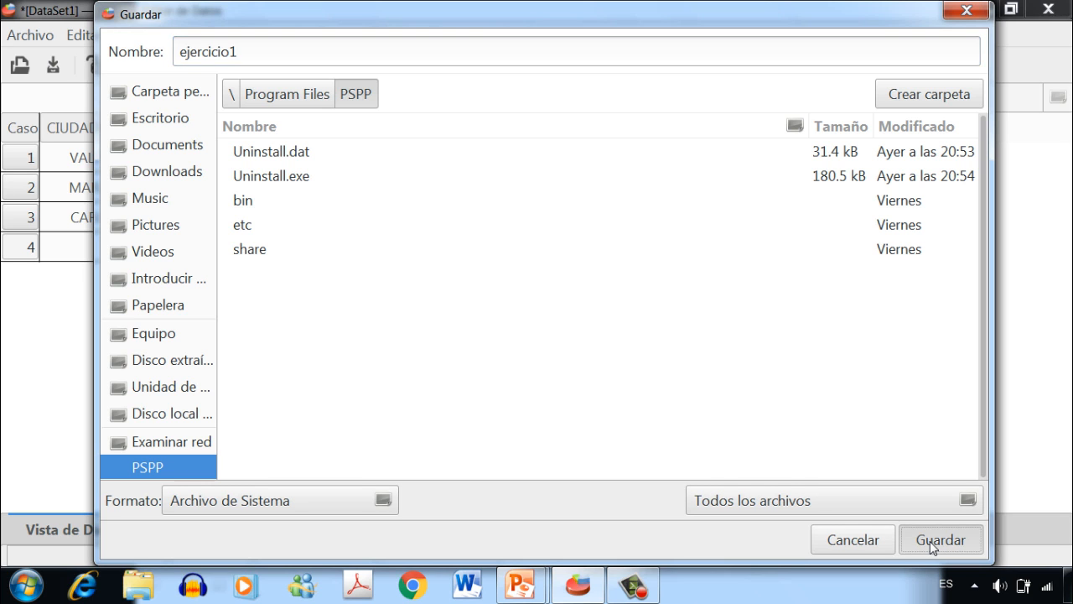